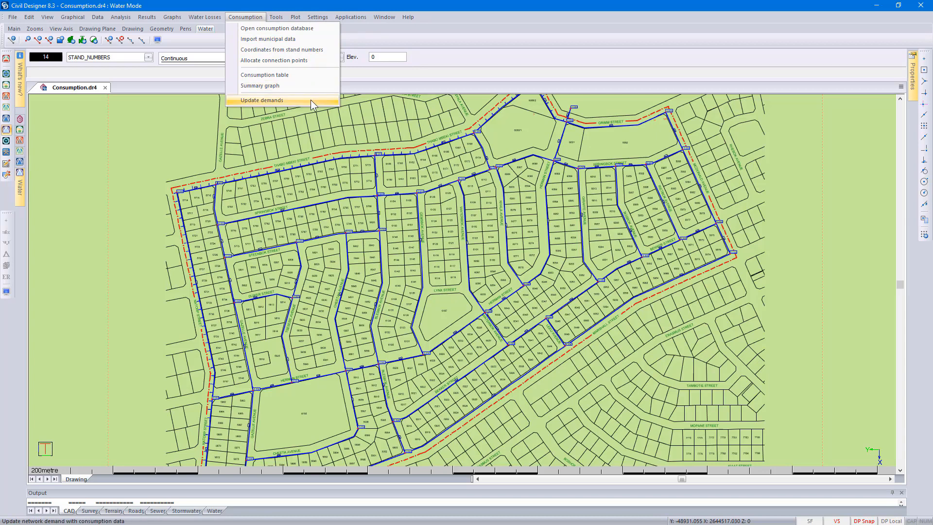
Check the project settings to see which water file is attached to the drawing, closing them without edits
{"action": "left_click", "coordinate": [310, 100]}
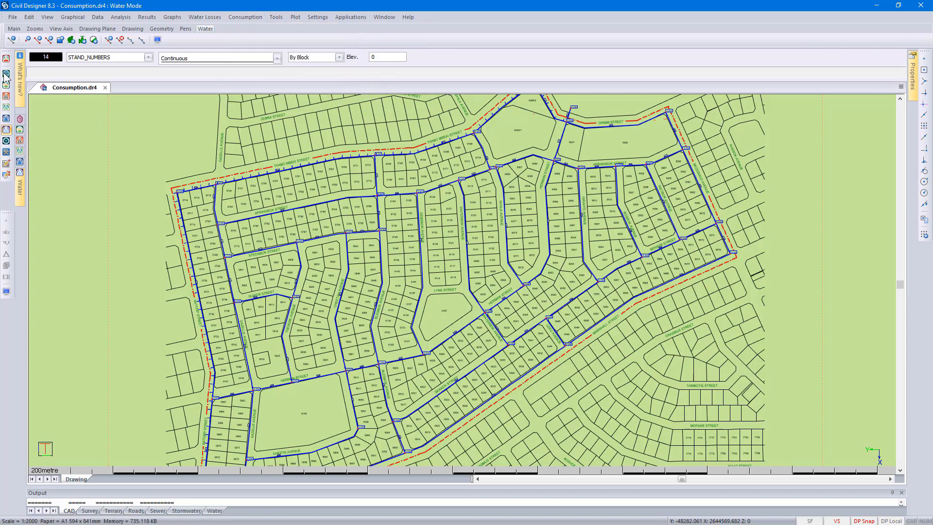
{"action": "left_click", "coordinate": [12, 17]}
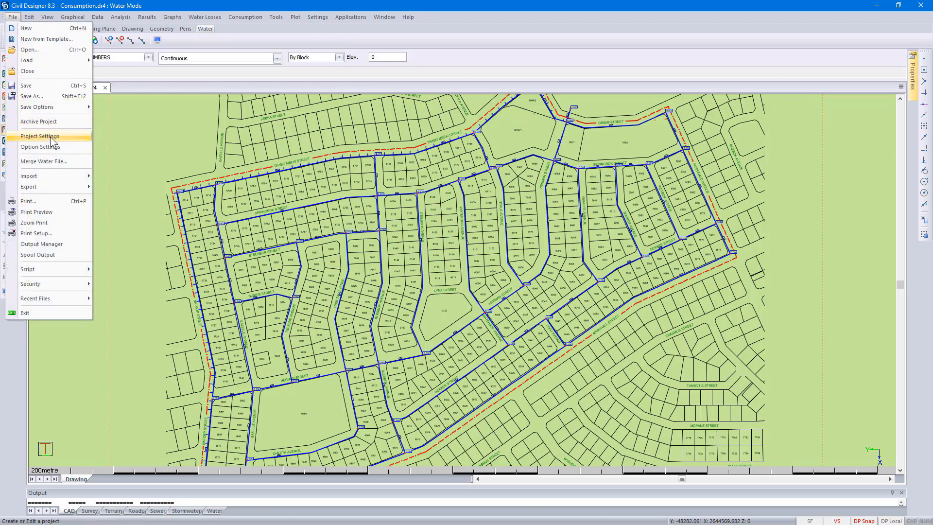
{"action": "left_click", "coordinate": [40, 136]}
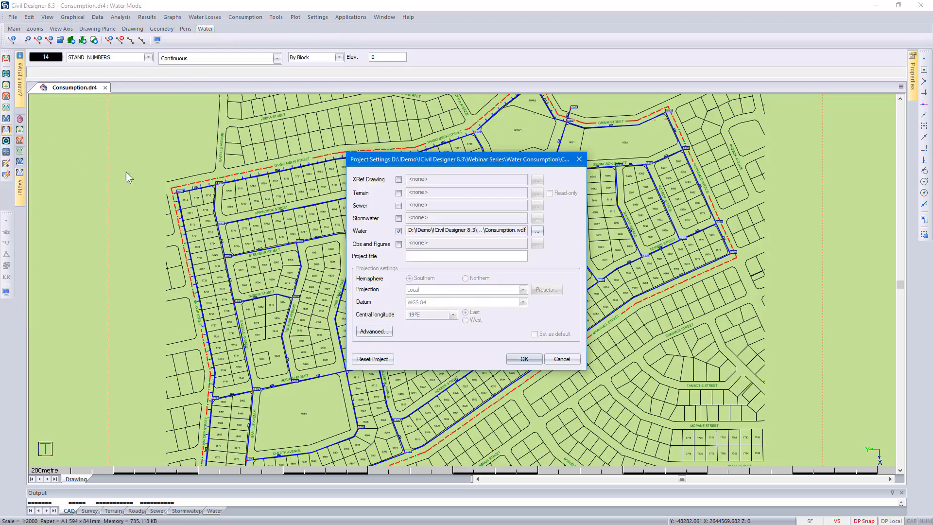
{"action": "left_click", "coordinate": [561, 360]}
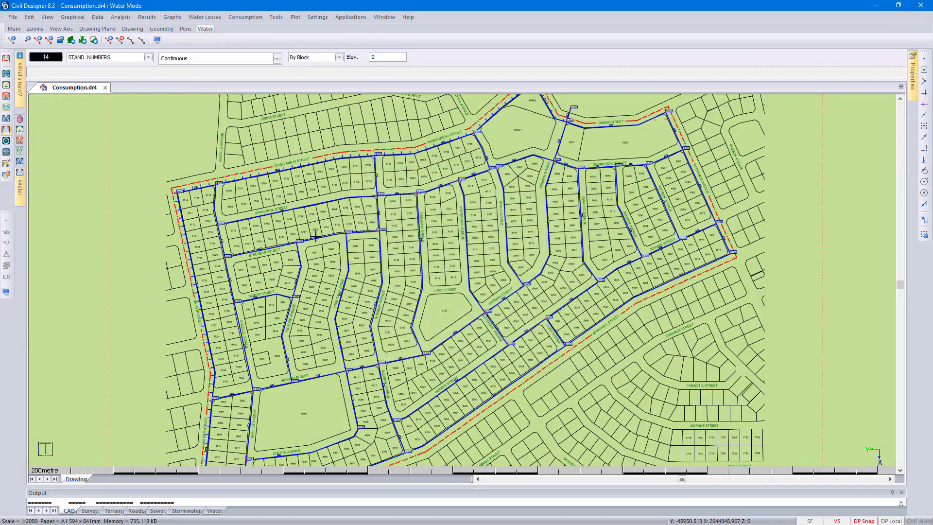
Inspect the network nodes' demands in the drawing and in the data spreadsheet's node records
{"action": "scroll", "coordinate": [316, 237], "scroll_direction": "up", "scroll_amount": 4}
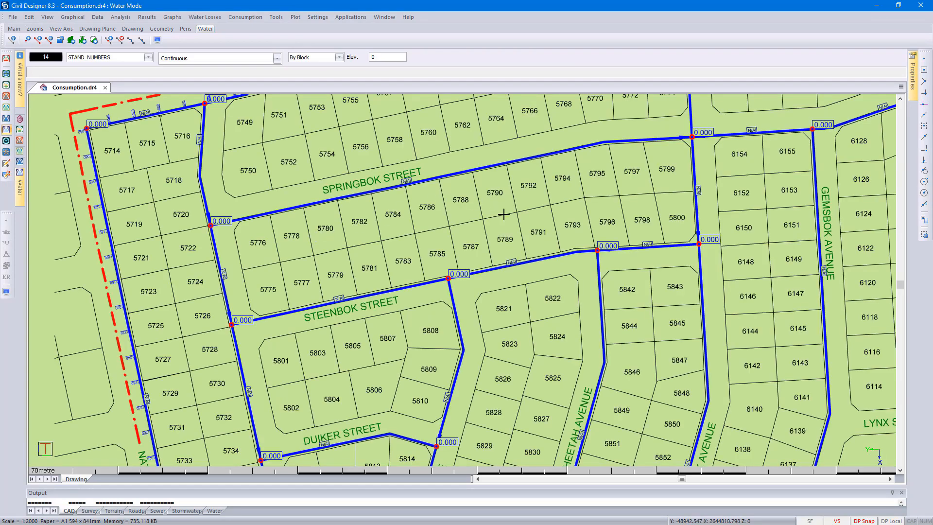
{"action": "left_click", "coordinate": [470, 208]}
{"action": "key", "text": "Escape"}
{"action": "left_click", "coordinate": [97, 16]}
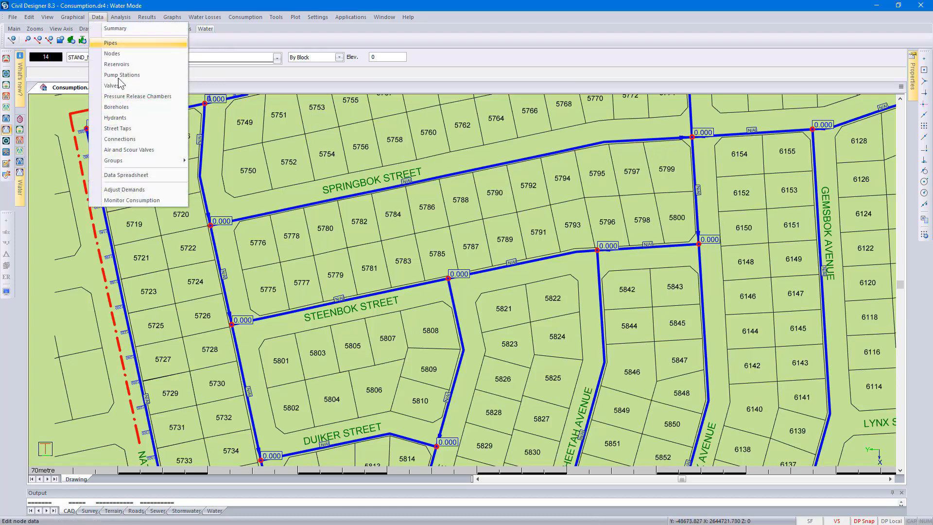
{"action": "left_click", "coordinate": [155, 174]}
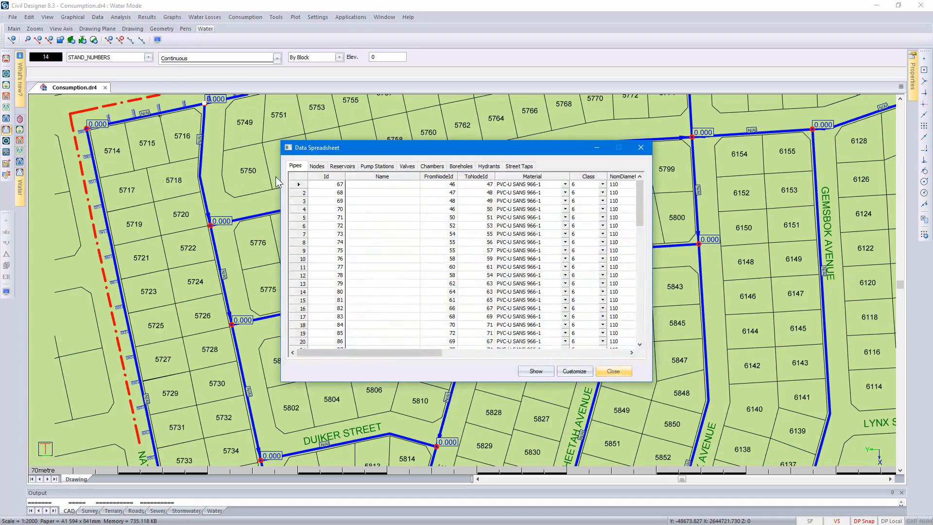
{"action": "left_click", "coordinate": [317, 165]}
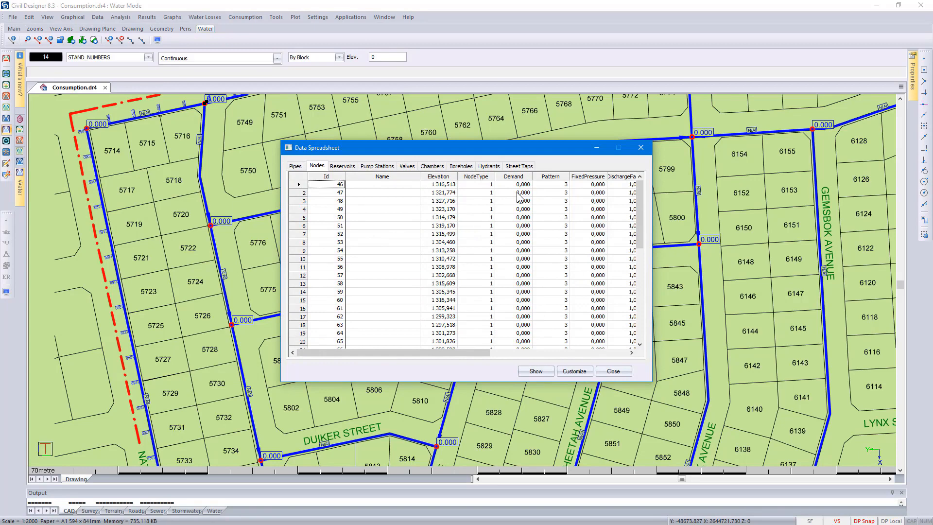
{"action": "left_click_drag", "start_coordinate": [637, 198], "coordinate": [649, 282]}
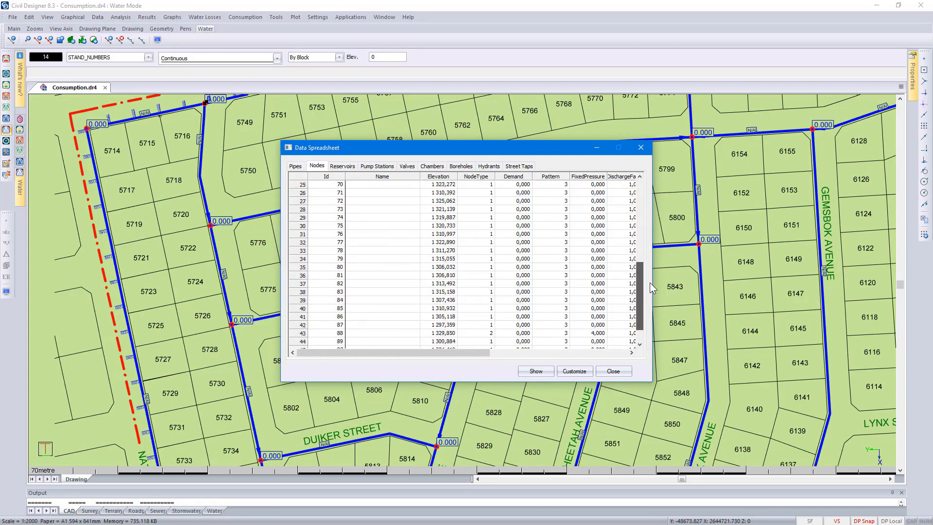
{"action": "left_click", "coordinate": [613, 371]}
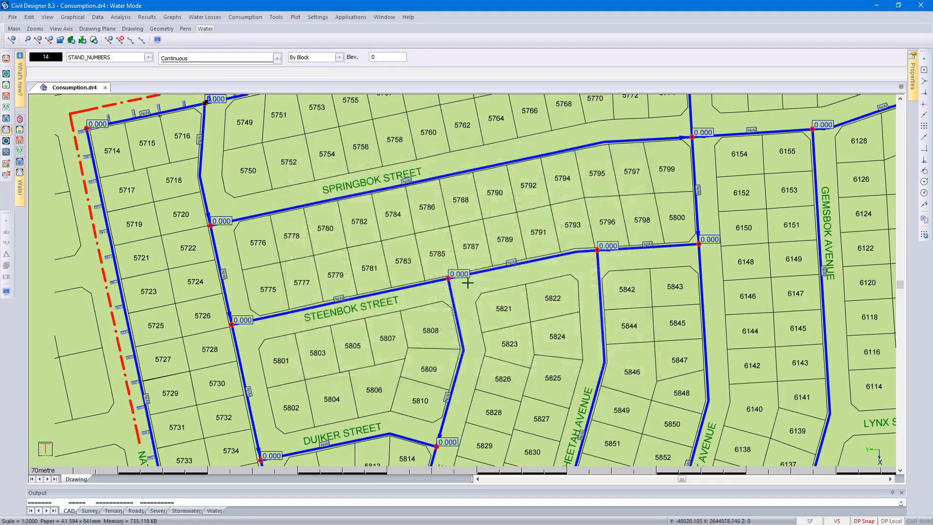
Create a new consumption database named 1_Water Webinar.wcd in the Water Consumption folder
{"action": "left_click", "coordinate": [242, 19]}
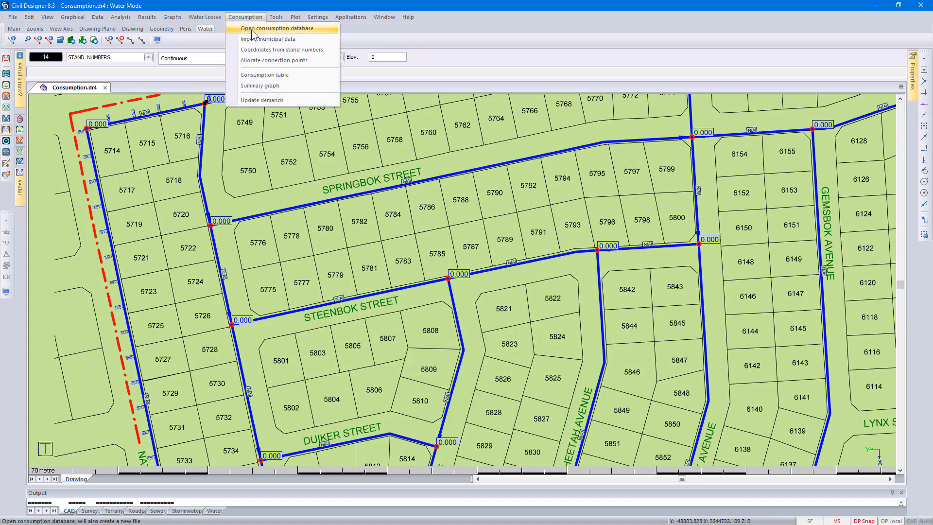
{"action": "left_click", "coordinate": [252, 30]}
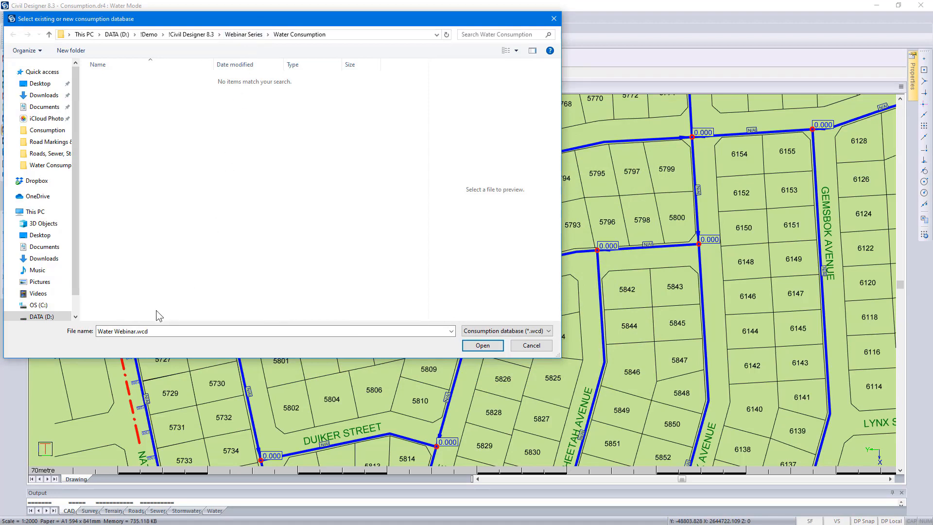
{"action": "left_click", "coordinate": [137, 331]}
{"action": "key", "text": "ctrl+a"}
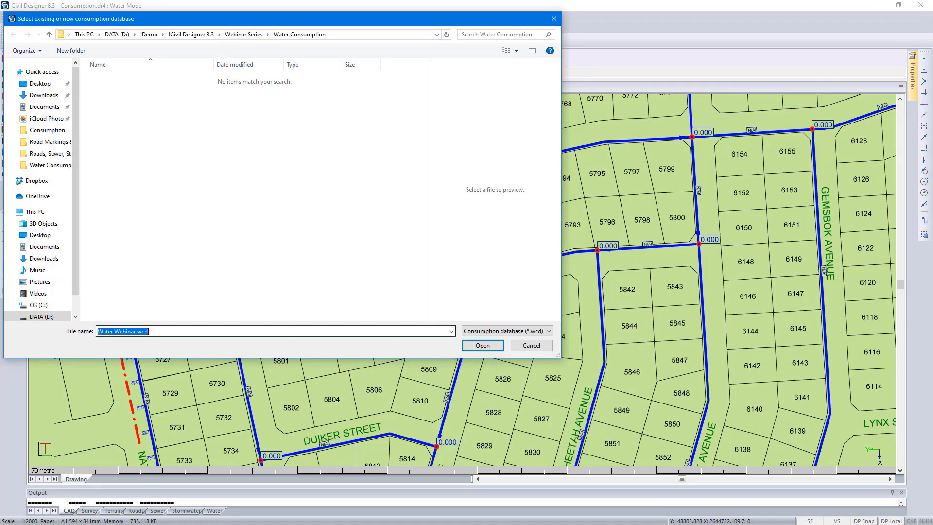
{"action": "left_click", "coordinate": [98, 332]}
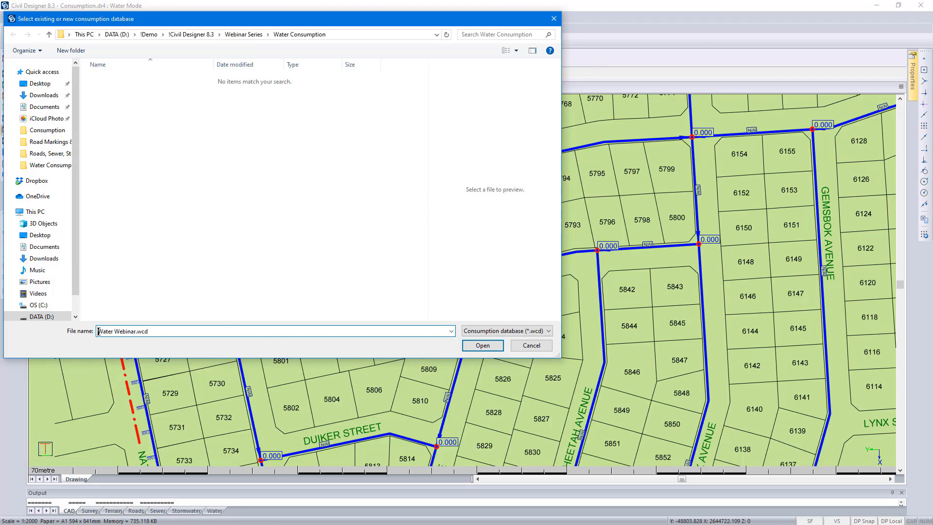
{"action": "type", "text": "1_"}
{"action": "left_click", "coordinate": [483, 346]}
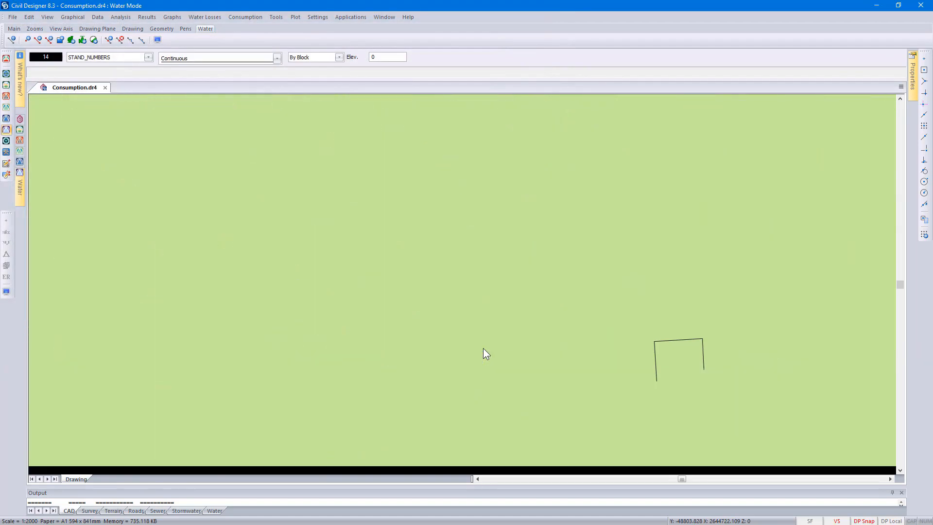
Check the consumption table of the new database for records and close it
{"action": "left_click", "coordinate": [243, 19]}
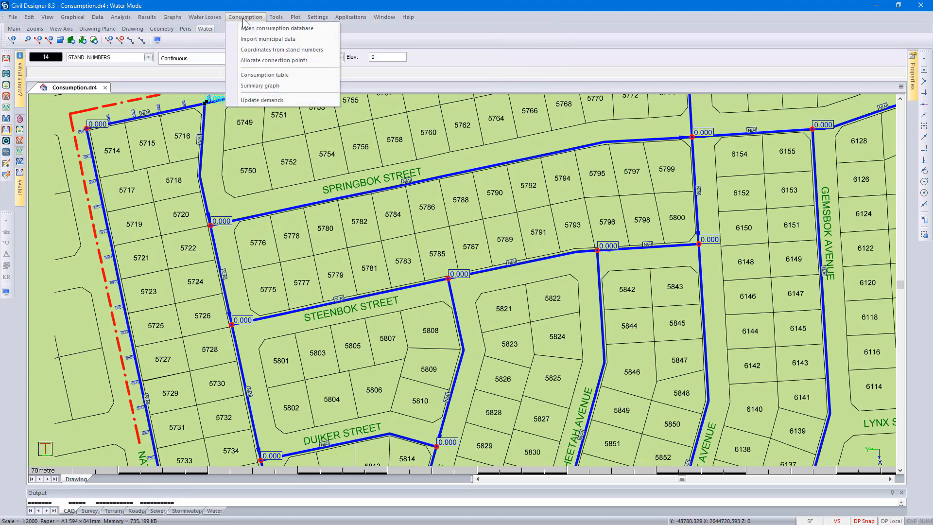
{"action": "left_click", "coordinate": [294, 75]}
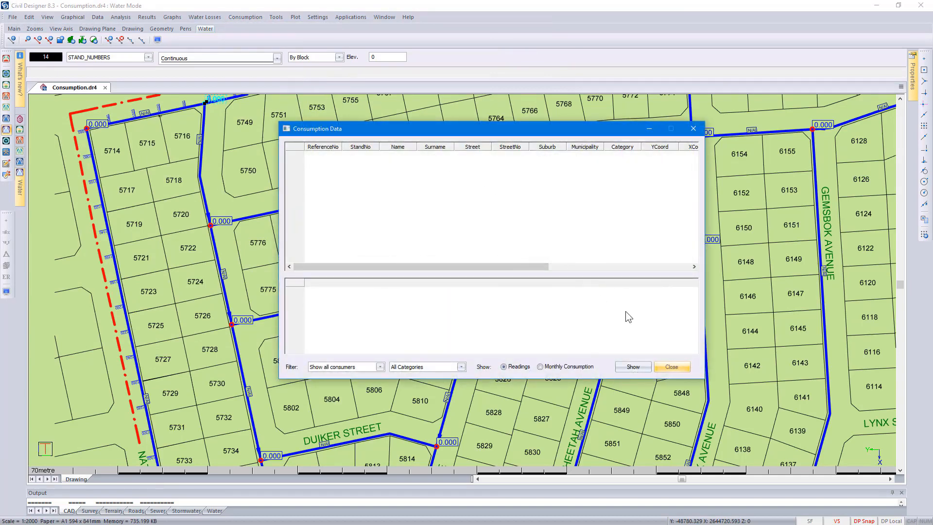
{"action": "left_click", "coordinate": [668, 365]}
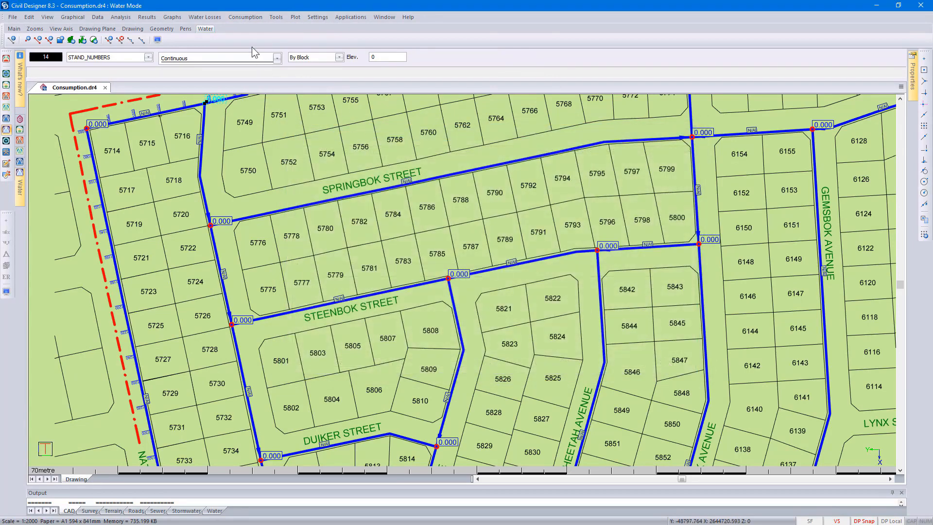
Start a municipal data import with Billing.csv from the Water Consumption folder as the source file
{"action": "left_click", "coordinate": [242, 17]}
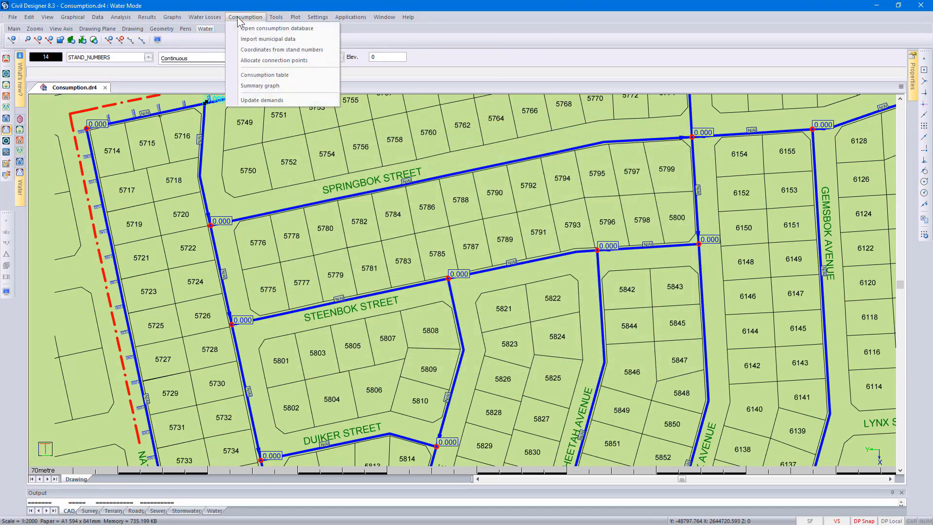
{"action": "left_click", "coordinate": [271, 40]}
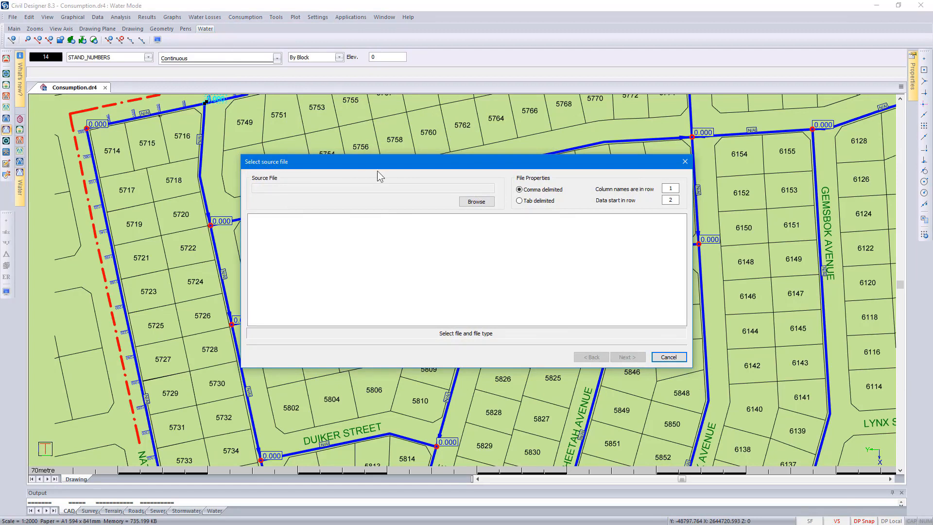
{"action": "left_click", "coordinate": [471, 202]}
{"action": "left_click", "coordinate": [461, 236]}
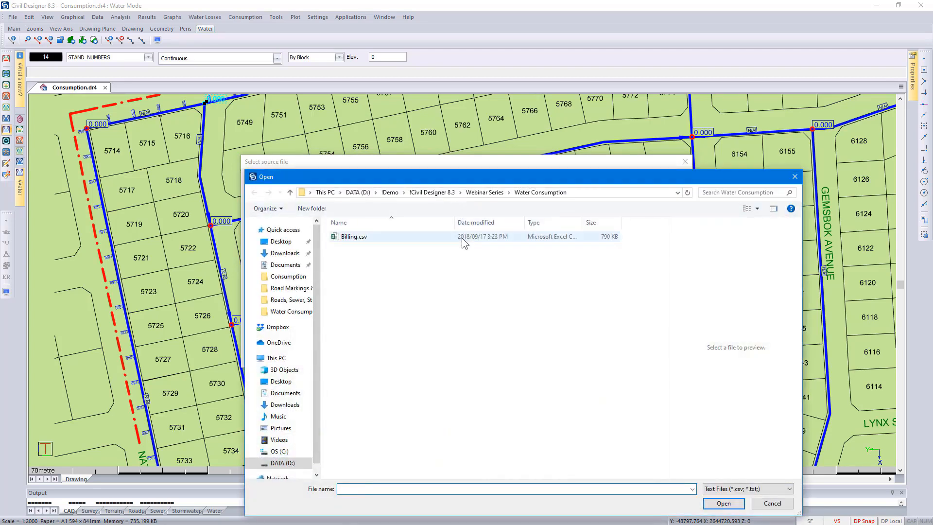
{"action": "left_click", "coordinate": [736, 489]}
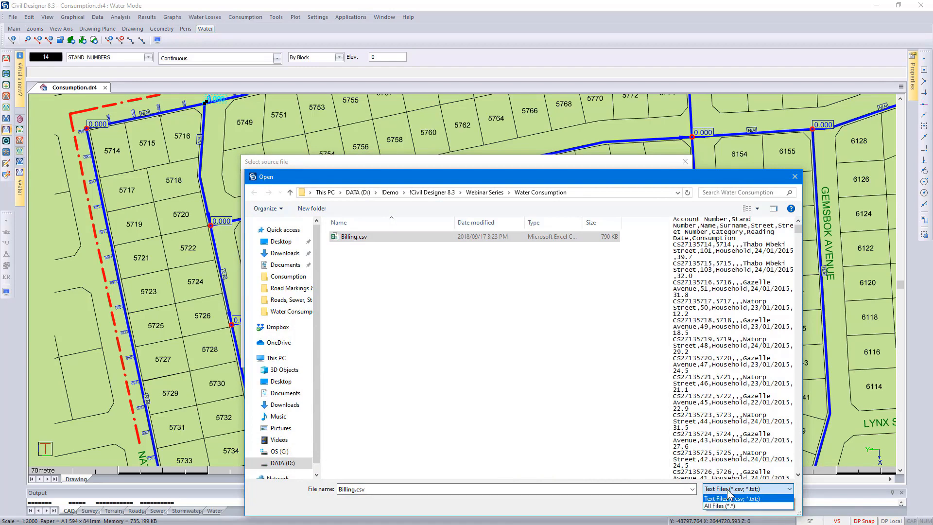
{"action": "left_click", "coordinate": [728, 498]}
{"action": "left_click", "coordinate": [724, 504]}
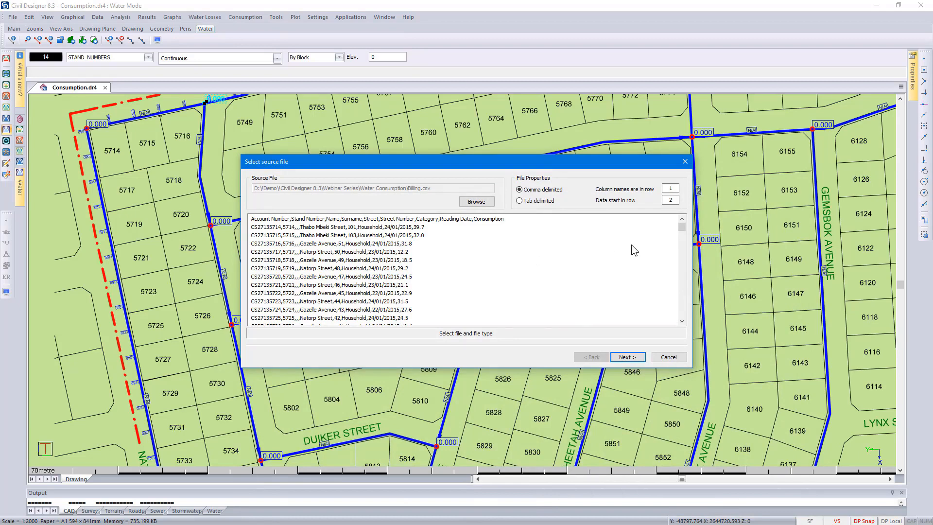
Review the billing file preview and accept it as comma delimited, with column names in row 1 and data starting in row 2
{"action": "left_click_drag", "start_coordinate": [682, 226], "coordinate": [682, 319]}
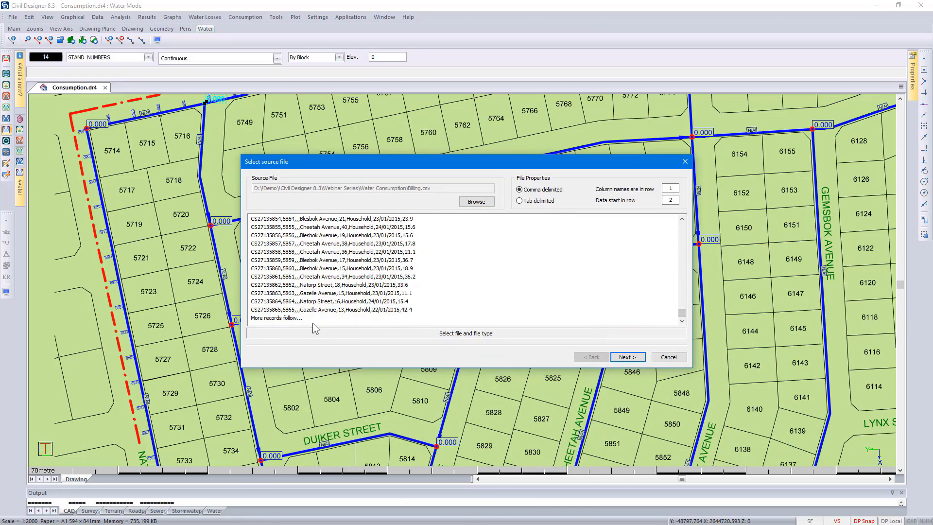
{"action": "left_click_drag", "start_coordinate": [679, 311], "coordinate": [685, 222]}
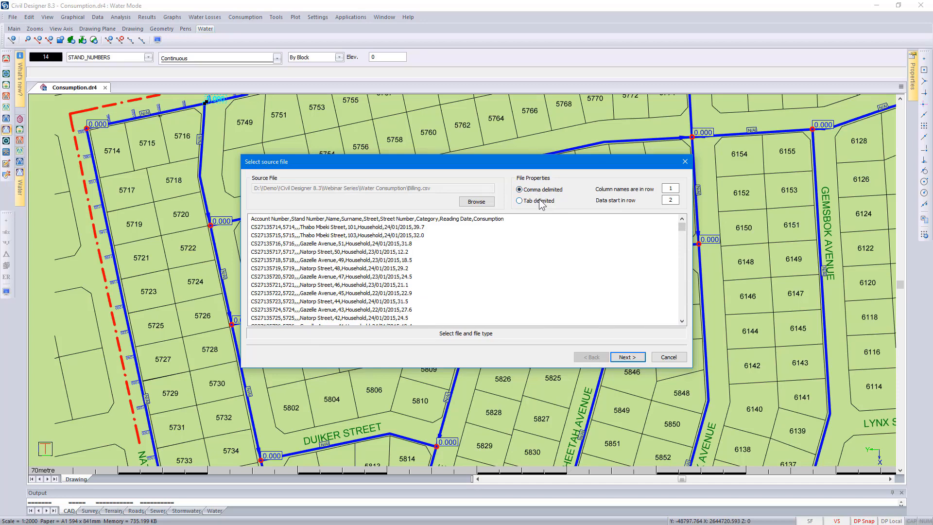
{"action": "left_click", "coordinate": [481, 219]}
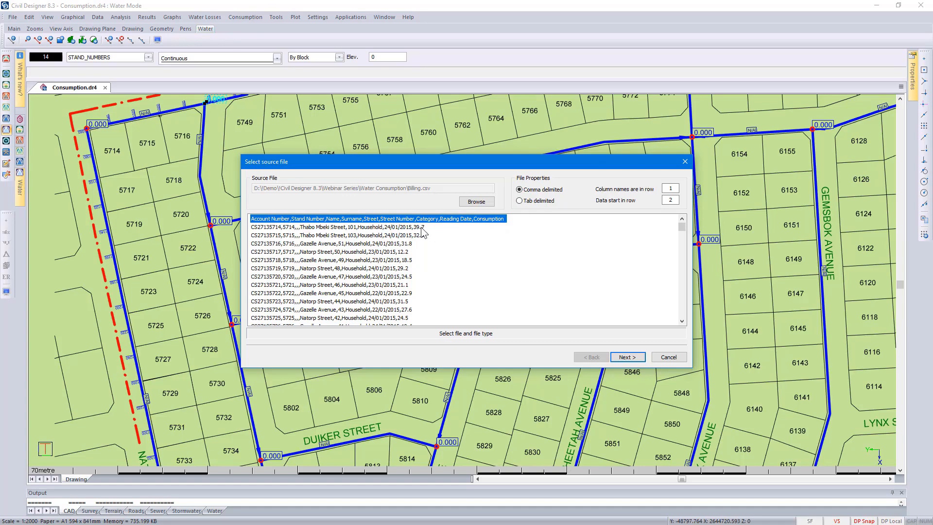
{"action": "left_click", "coordinate": [672, 200]}
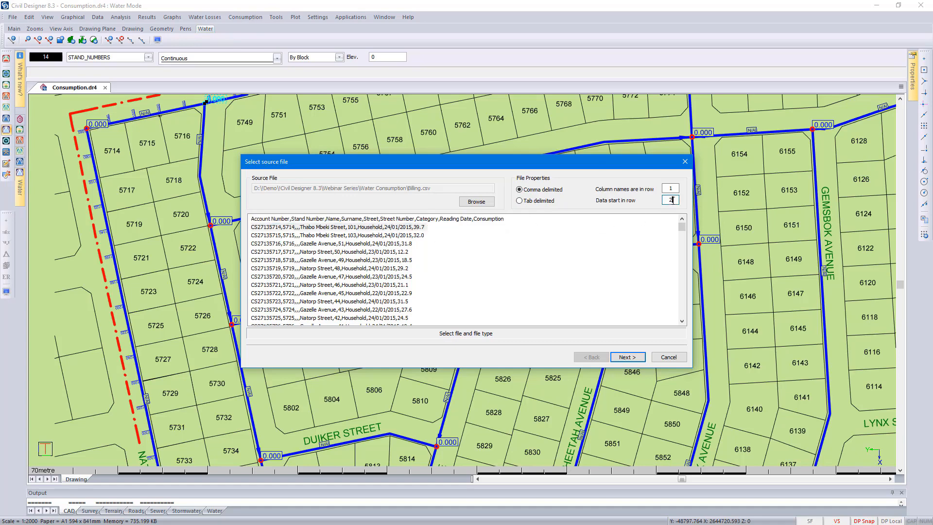
{"action": "left_click", "coordinate": [629, 357]}
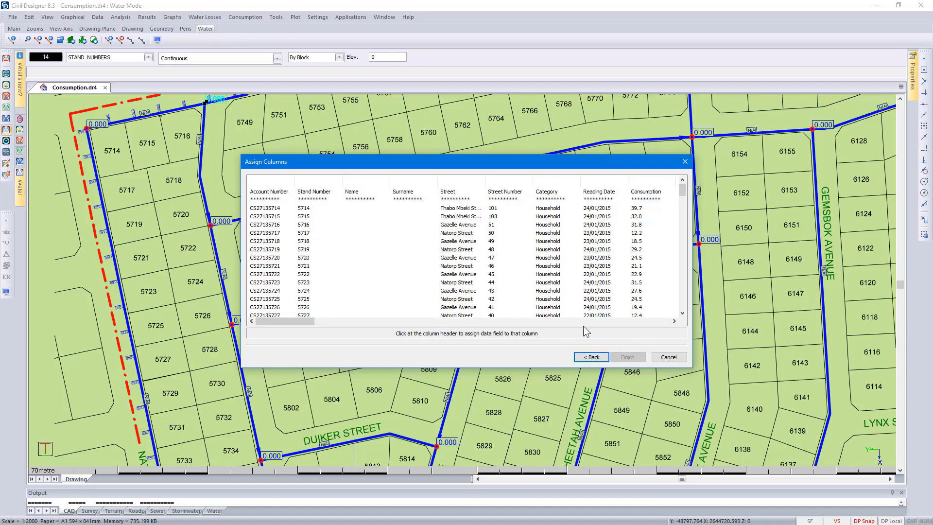
Assign ReferenceNo to the Account Number column, ReadingDate to the Reading Date column and Consumption to the Consumption column
{"action": "left_click_drag", "start_coordinate": [311, 322], "coordinate": [276, 330]}
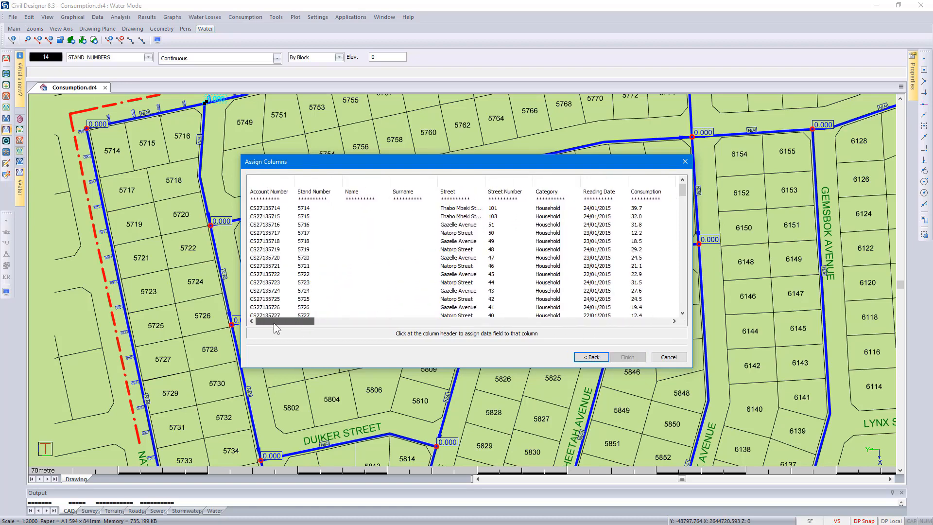
{"action": "left_click", "coordinate": [281, 190]}
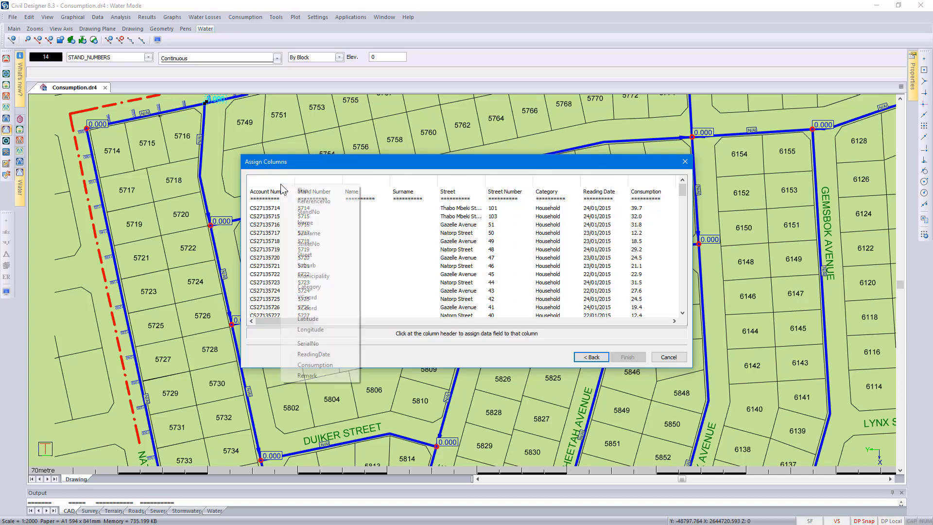
{"action": "left_click", "coordinate": [297, 202]}
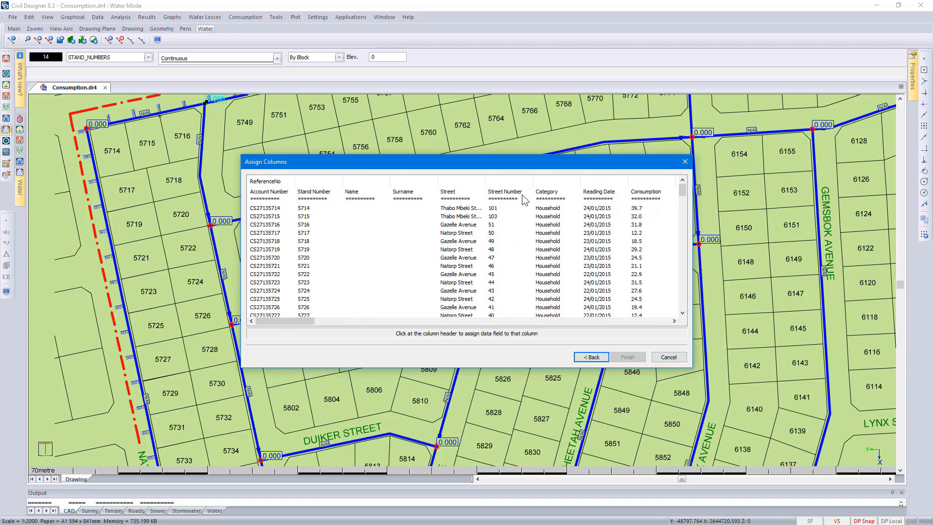
{"action": "left_click", "coordinate": [623, 195]}
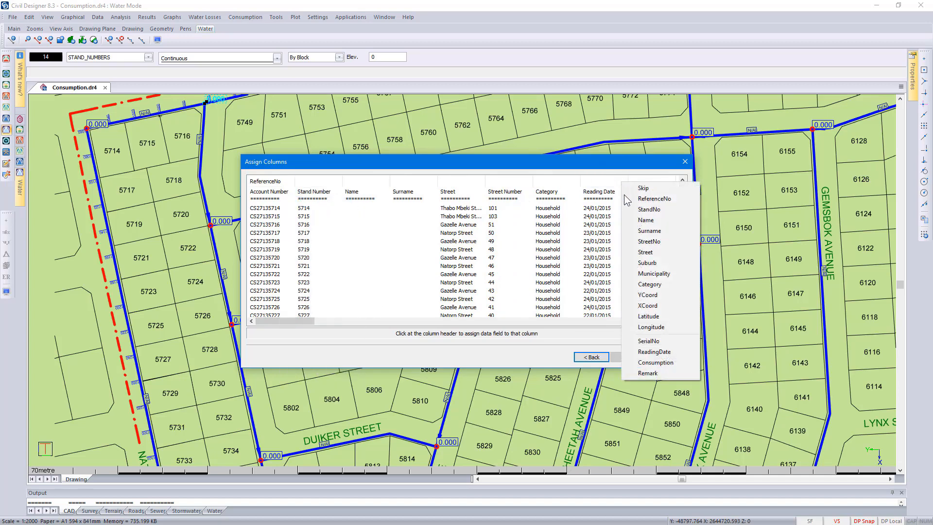
{"action": "left_click", "coordinate": [666, 351]}
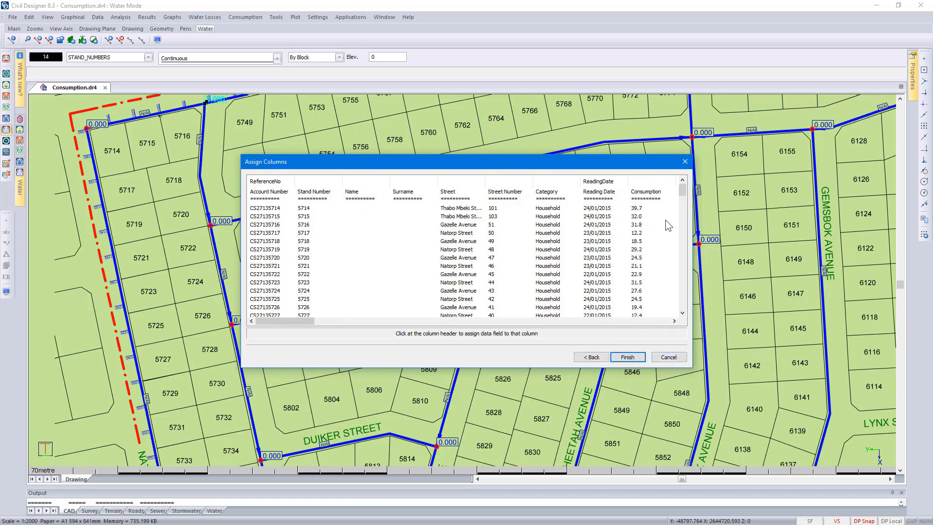
{"action": "left_click", "coordinate": [659, 184]}
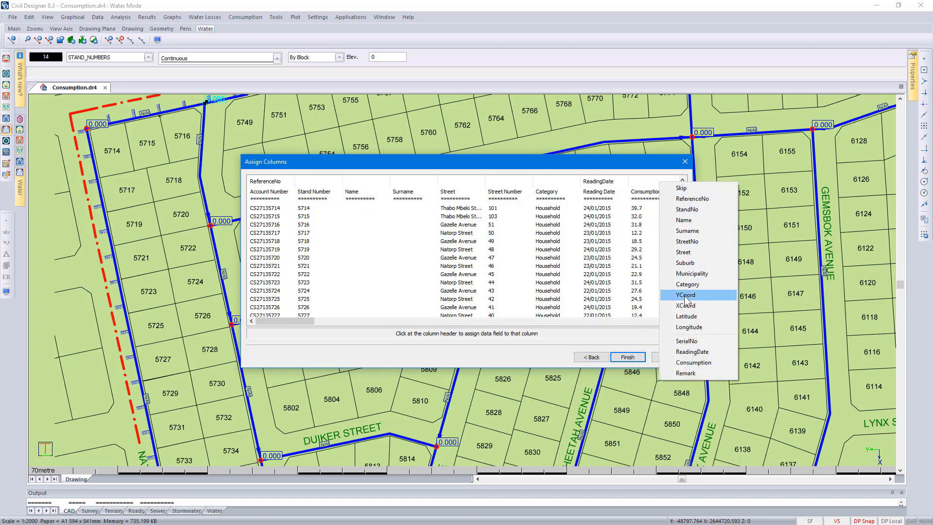
{"action": "left_click", "coordinate": [699, 361]}
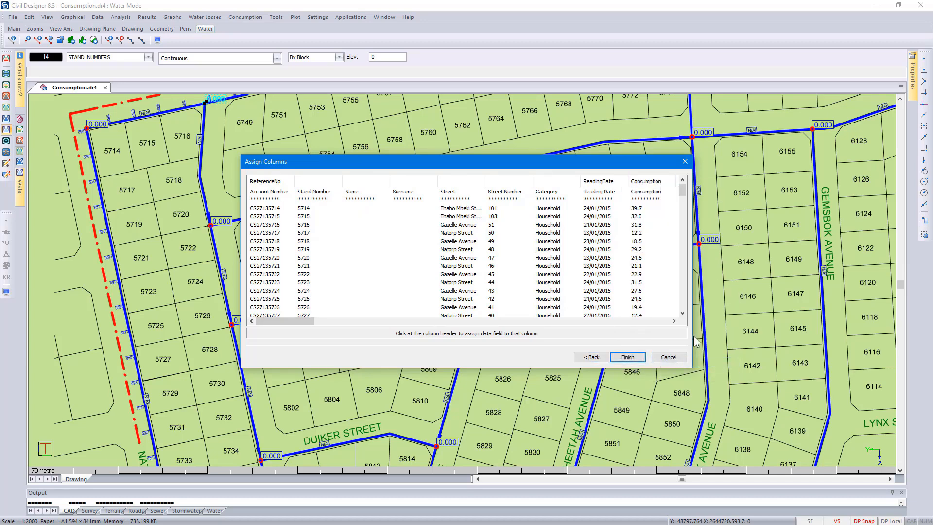
Assign StandNo, Street, StreetNo and Category to their matching columns and finish the billing data import
{"action": "left_click", "coordinate": [348, 189]}
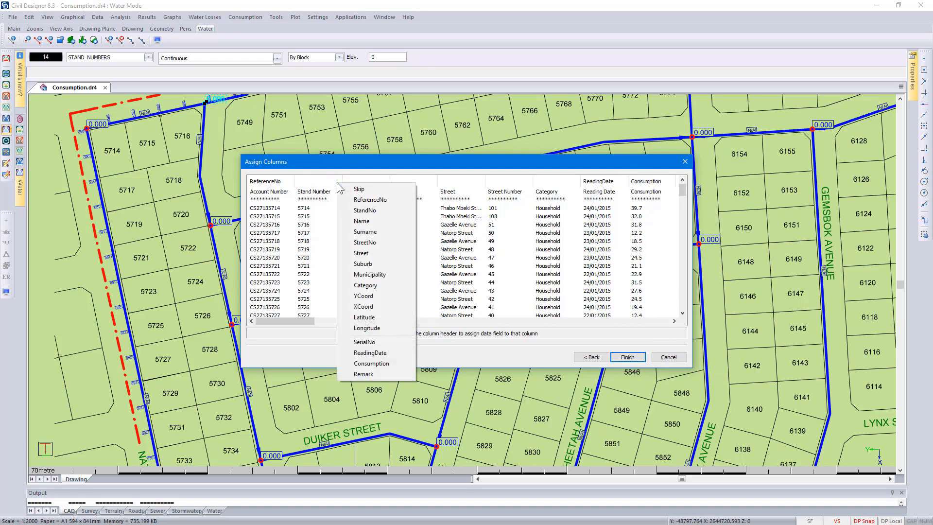
{"action": "left_click", "coordinate": [369, 210]}
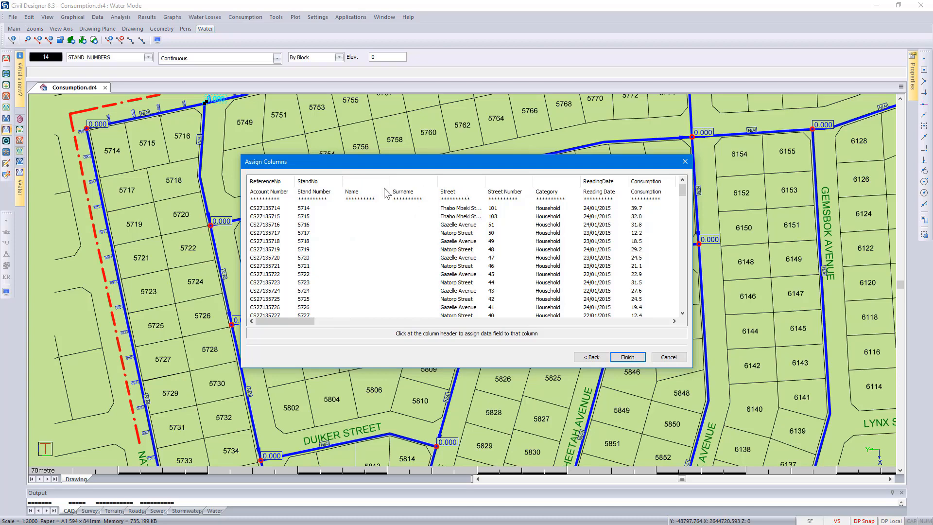
{"action": "left_click", "coordinate": [473, 191]}
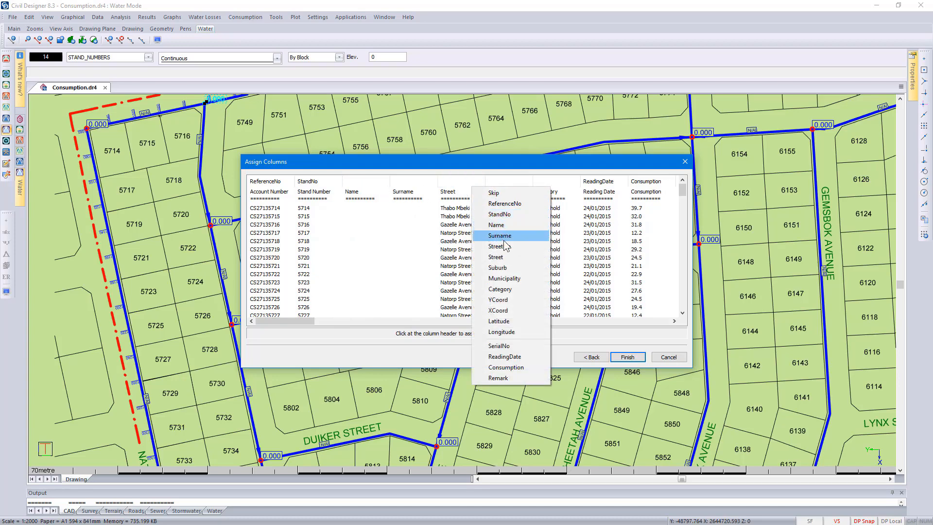
{"action": "left_click", "coordinate": [505, 256]}
{"action": "left_click", "coordinate": [527, 188]}
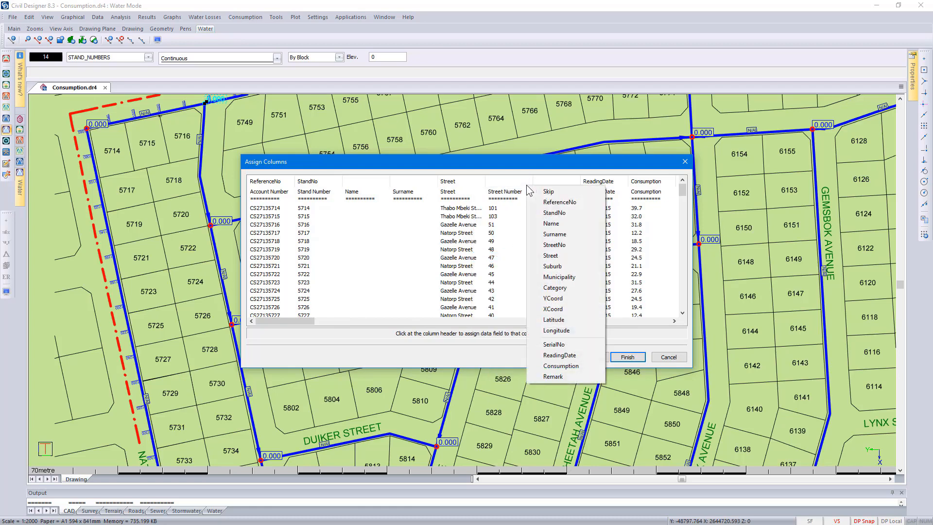
{"action": "left_click", "coordinate": [557, 244]}
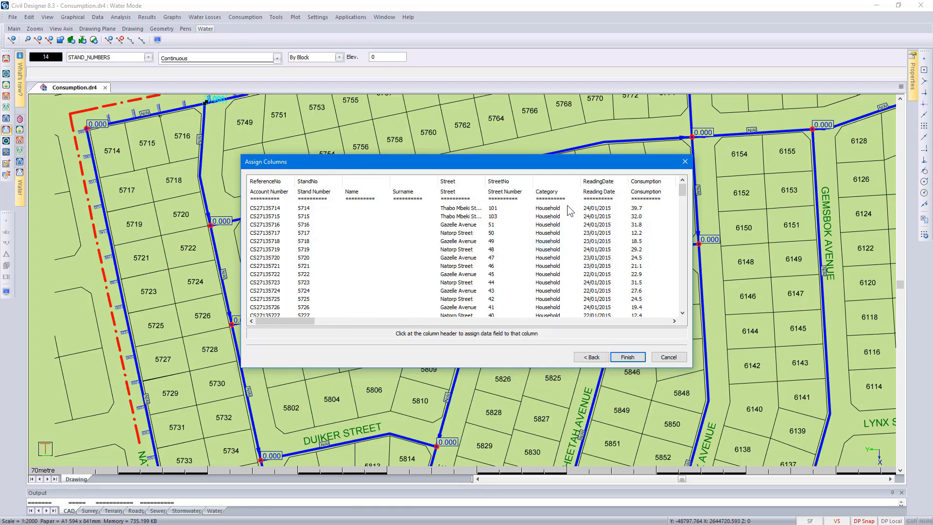
{"action": "left_click", "coordinate": [572, 182]}
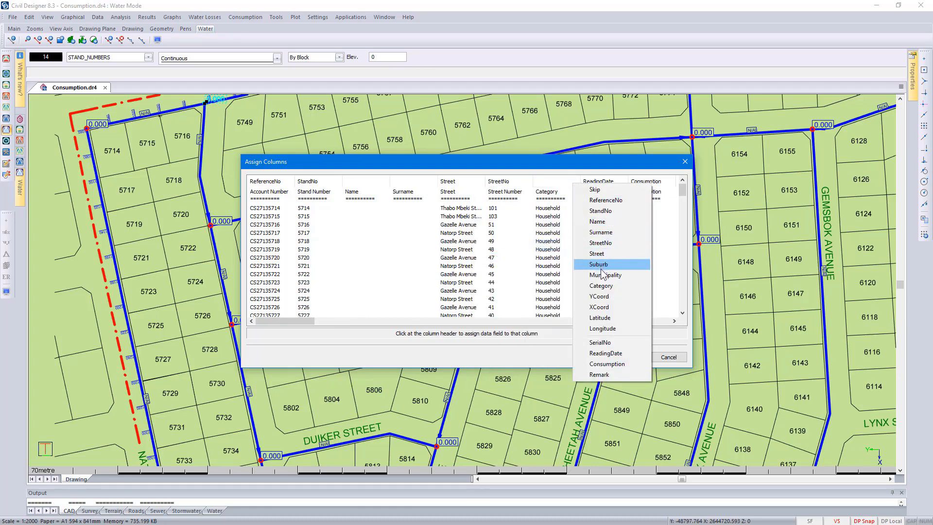
{"action": "left_click", "coordinate": [601, 285]}
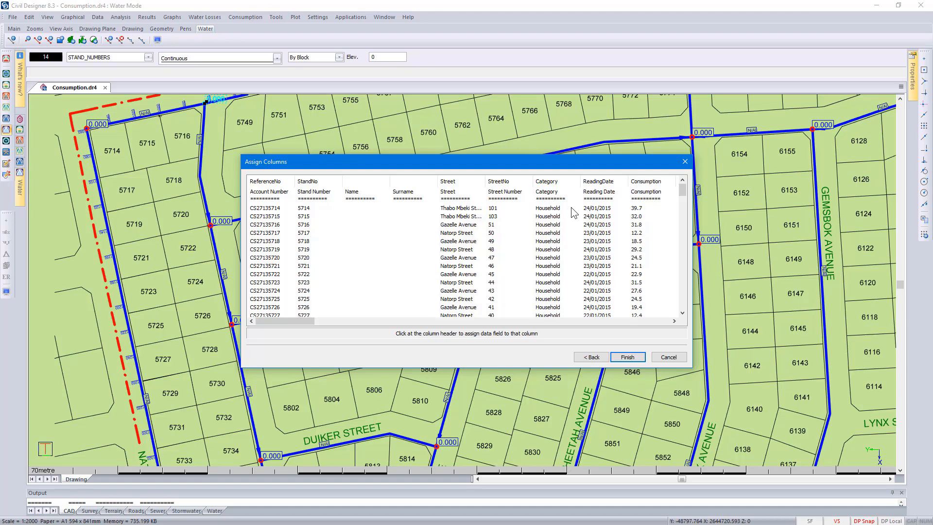
{"action": "left_click", "coordinate": [628, 358]}
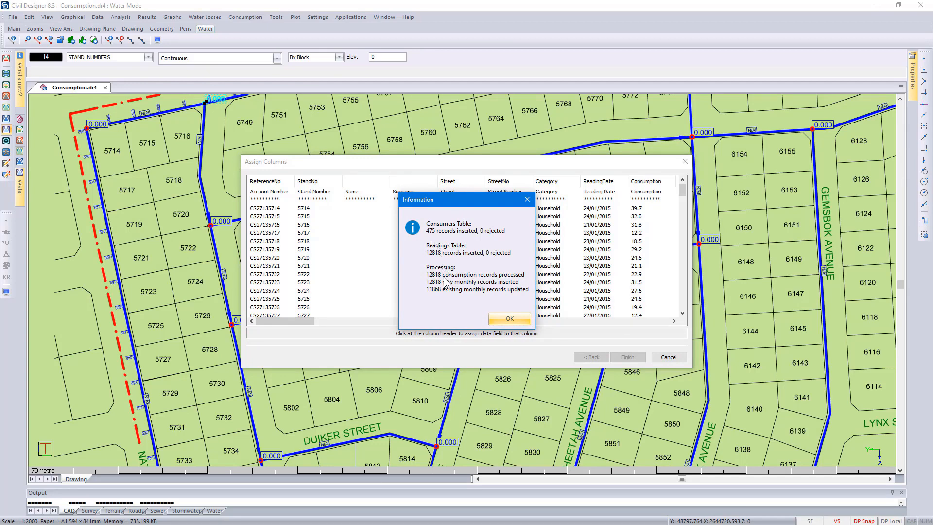
{"action": "left_click", "coordinate": [509, 318]}
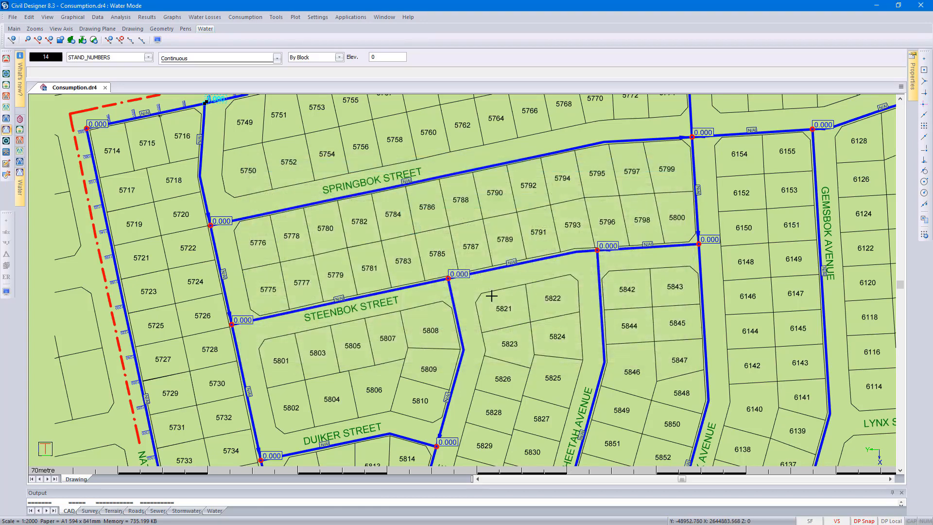
Open the consumption data table and examine the meter readings for the consumer on stand 5715
{"action": "left_click", "coordinate": [251, 18]}
{"action": "left_click", "coordinate": [272, 76]}
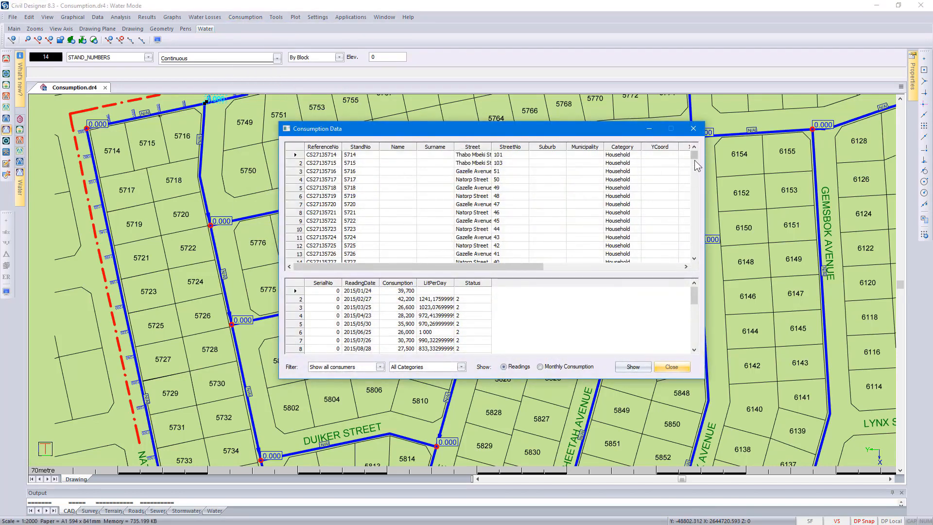
{"action": "mouse_move", "coordinate": [693, 155]}
{"action": "left_mouse_down"}
{"action": "mouse_move", "coordinate": [702, 265]}
{"action": "mouse_move", "coordinate": [698, 155]}
{"action": "left_mouse_up"}
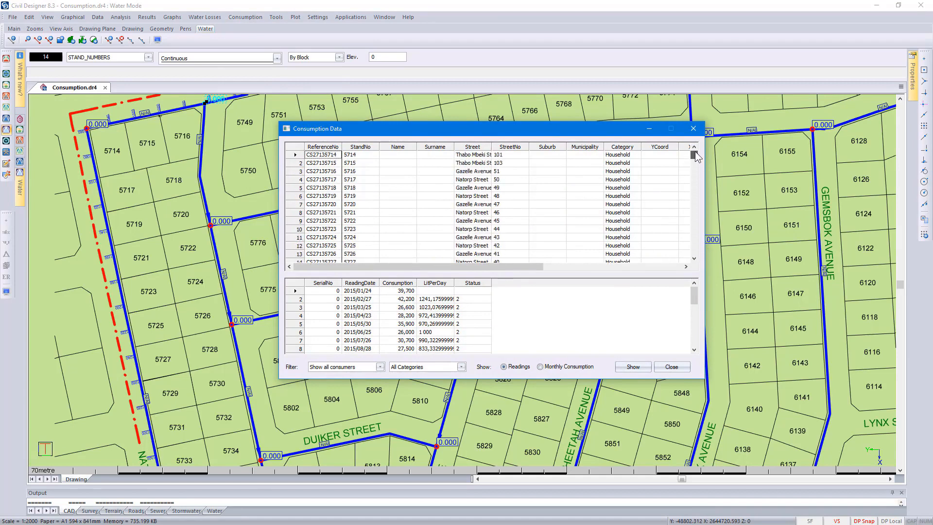
{"action": "left_click", "coordinate": [334, 164]}
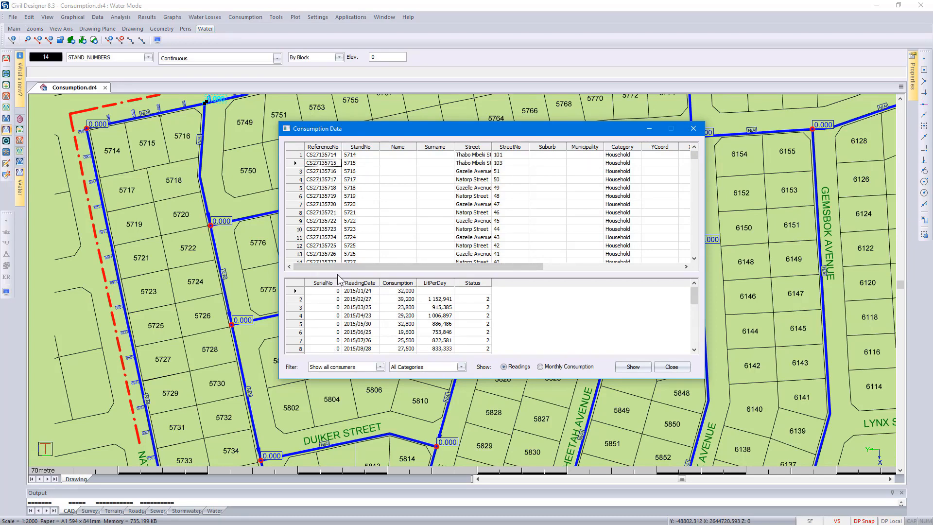
{"action": "scroll", "coordinate": [331, 317], "scroll_direction": "down", "scroll_amount": 4}
{"action": "scroll", "coordinate": [331, 316], "scroll_direction": "down", "scroll_amount": 3}
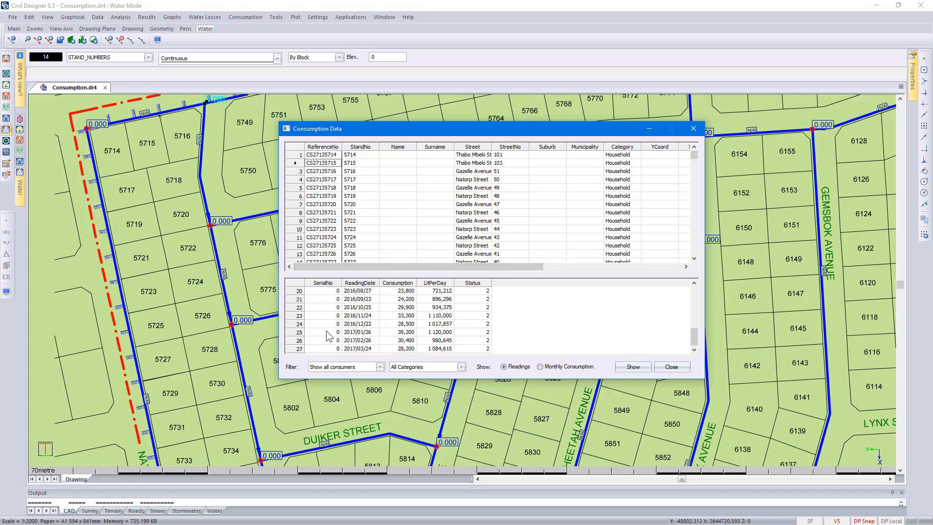
Check the consumer and category filter options, keeping Show all consumers and All Categories
{"action": "left_click", "coordinate": [344, 368]}
{"action": "left_click", "coordinate": [345, 374]}
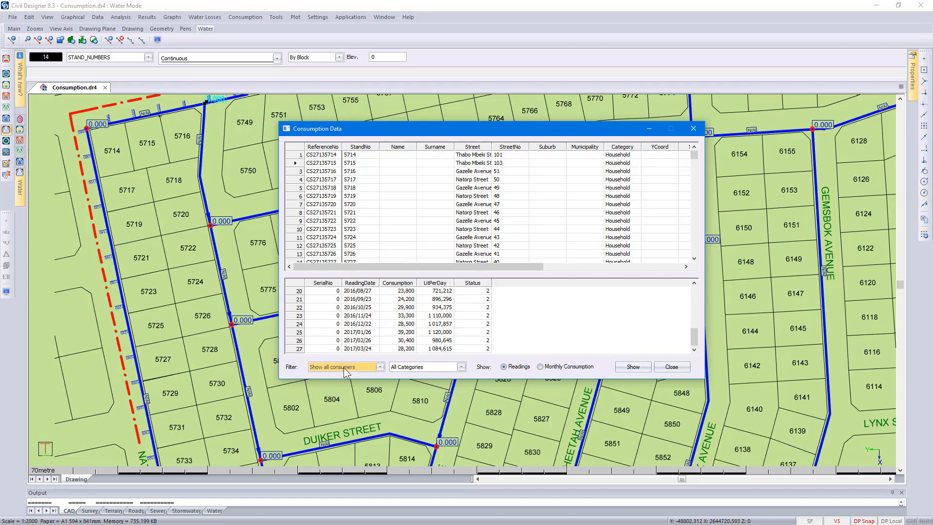
{"action": "left_click", "coordinate": [429, 368]}
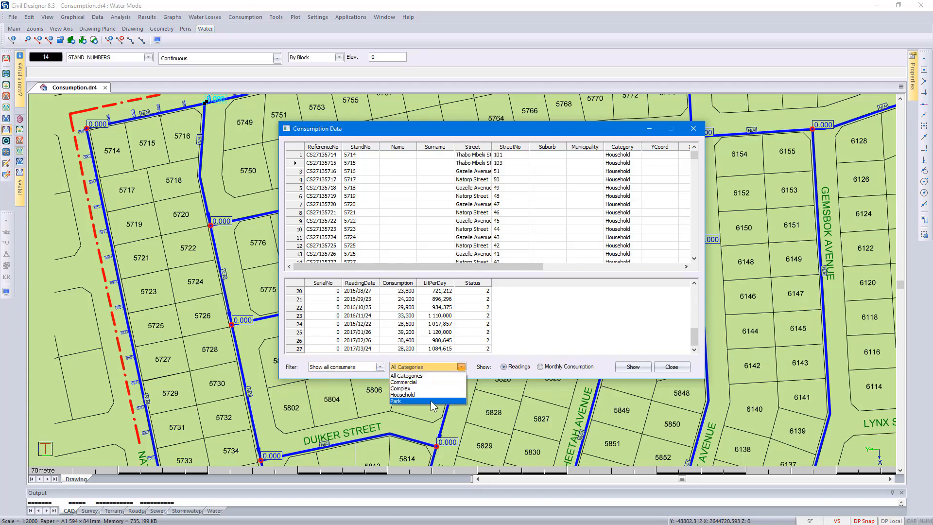
{"action": "left_click", "coordinate": [424, 378]}
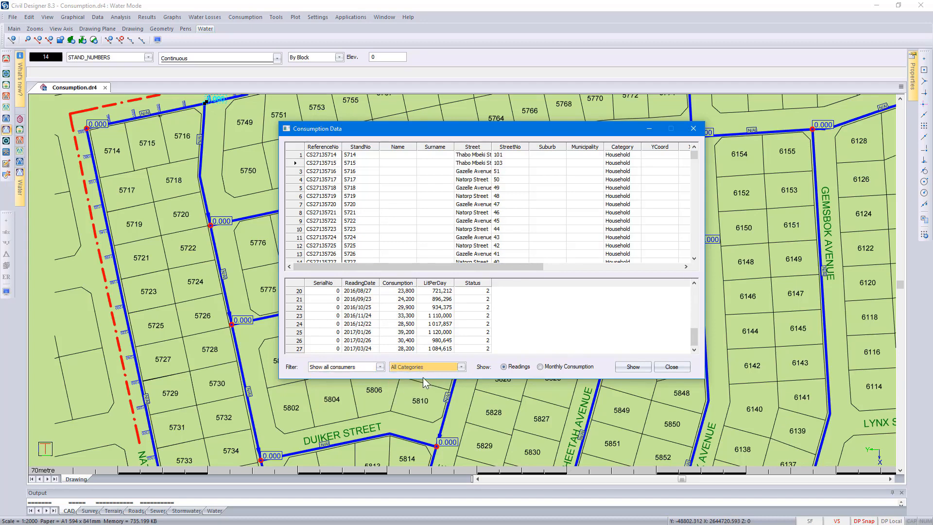
Compare the monthly consumption with the readings, check the consumers' coordinate columns and close the table
{"action": "left_click", "coordinate": [553, 368]}
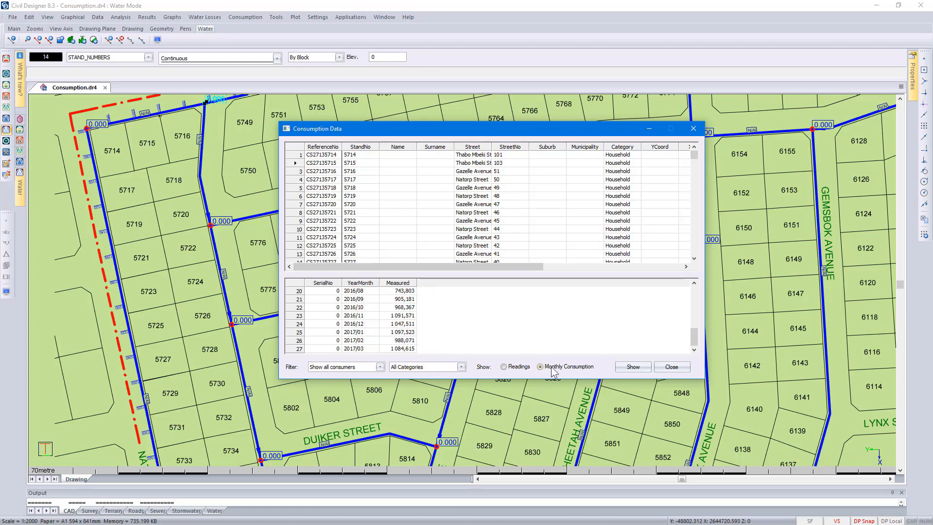
{"action": "left_click", "coordinate": [517, 367]}
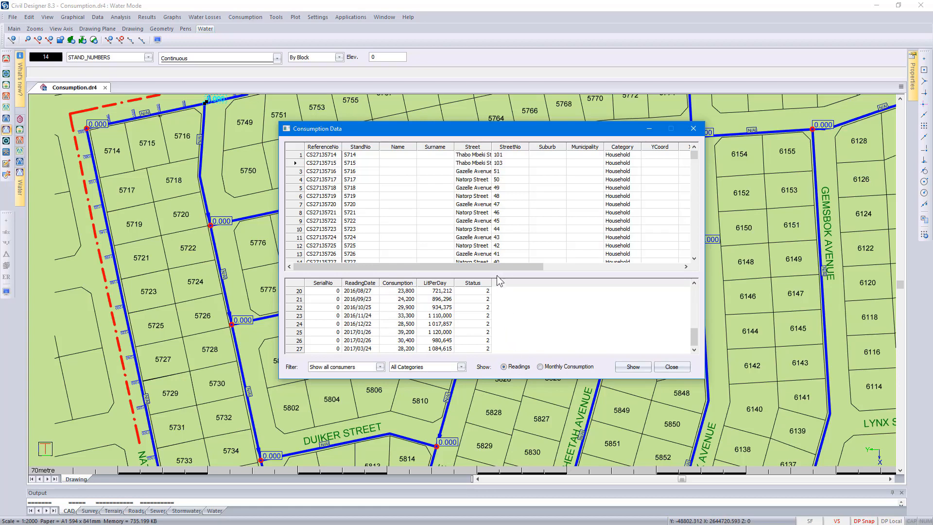
{"action": "left_click_drag", "start_coordinate": [496, 266], "coordinate": [551, 266]}
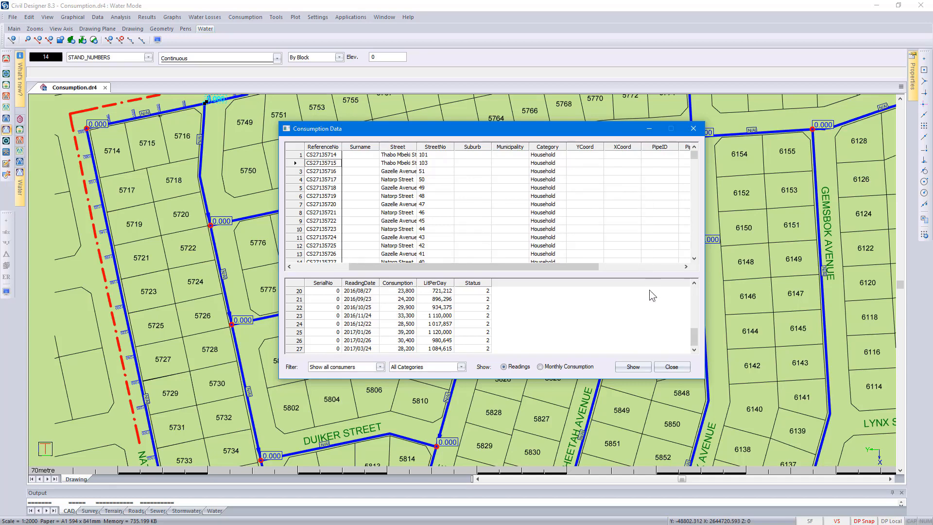
{"action": "left_click", "coordinate": [671, 367]}
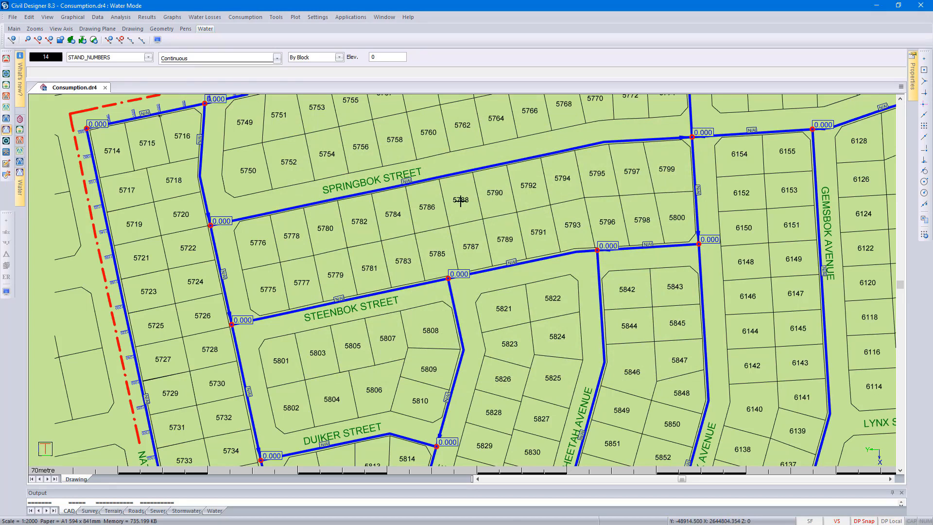
Inspect the properties of the stand number text 5784 below Springbok Street and deselect it
{"action": "left_click", "coordinate": [394, 213]}
{"action": "mouse_move", "coordinate": [912, 90]}
{"action": "key", "text": "Escape"}
Switch to Toolkit mode and start the Erf numbering and Area Table command for the unnumbered stands near Zebra Street
{"action": "middle_click_drag", "start_coordinate": [311, 116], "coordinate": [521, 438]}
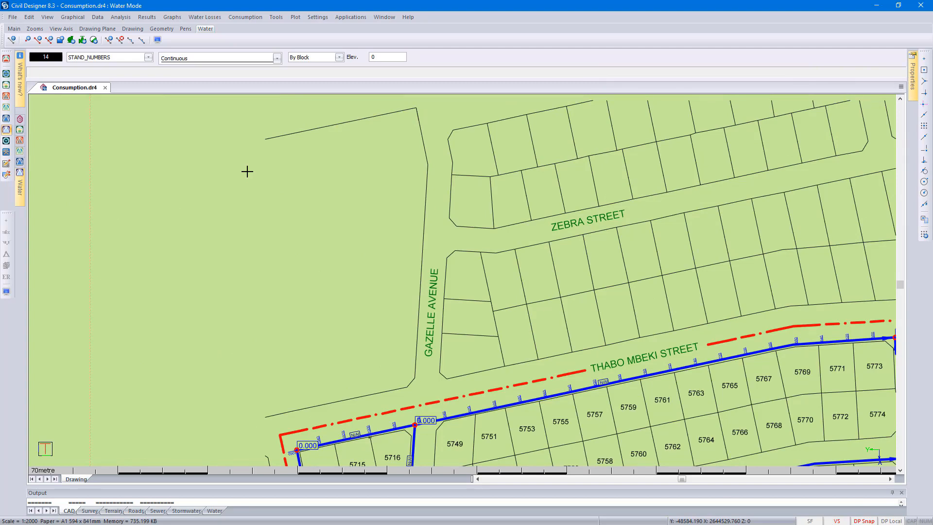
{"action": "left_click", "coordinate": [350, 17]}
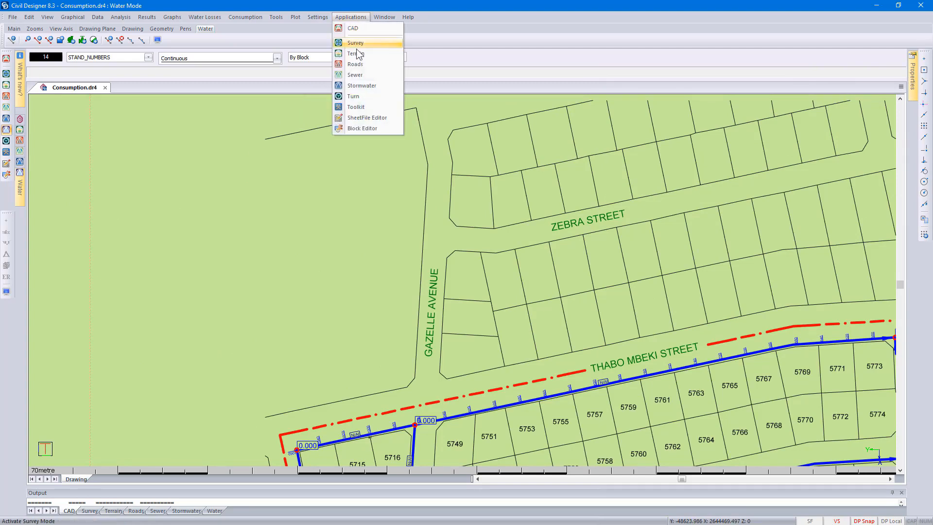
{"action": "left_click", "coordinate": [374, 106]}
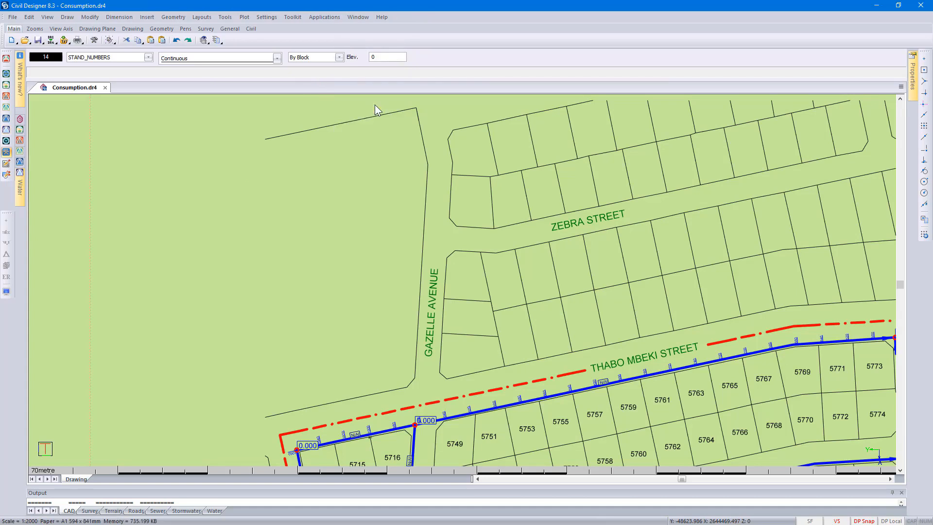
{"action": "left_click", "coordinate": [290, 19]}
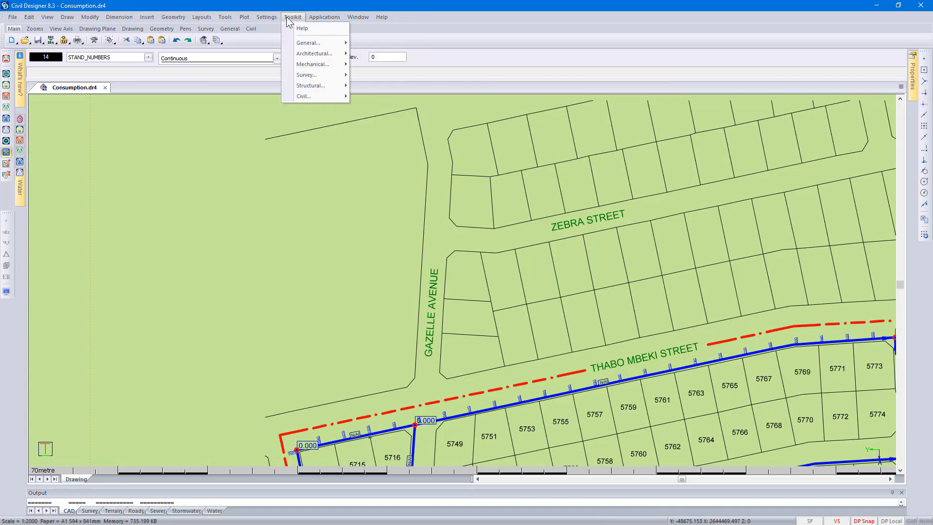
{"action": "mouse_move", "coordinate": [332, 68]}
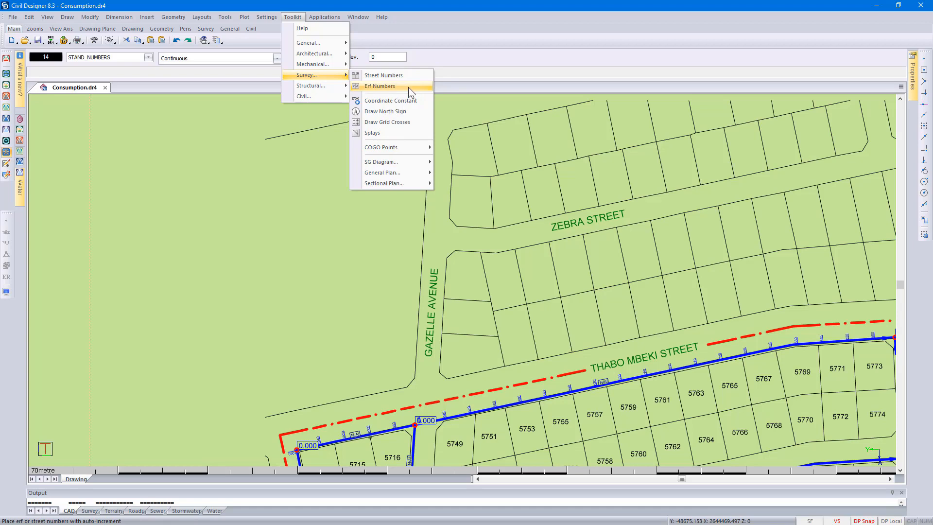
{"action": "mouse_move", "coordinate": [421, 172]}
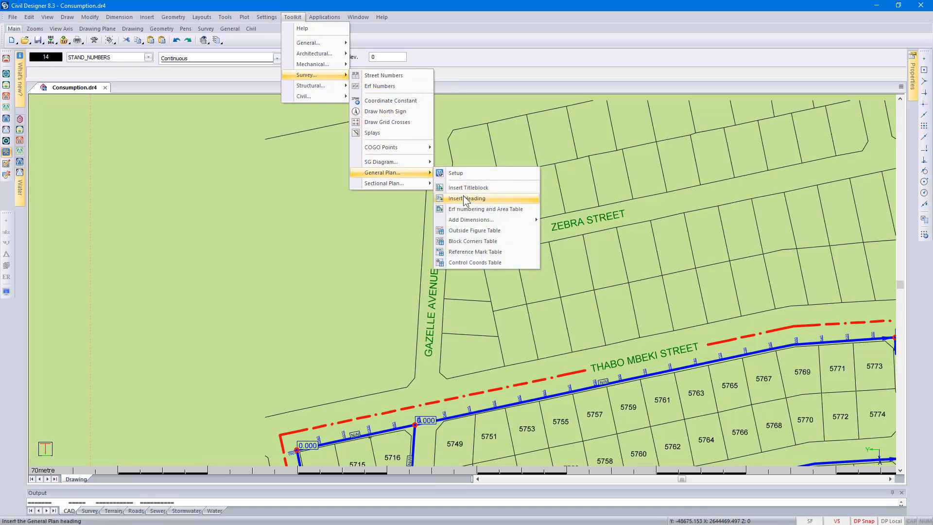
{"action": "left_click", "coordinate": [526, 209]}
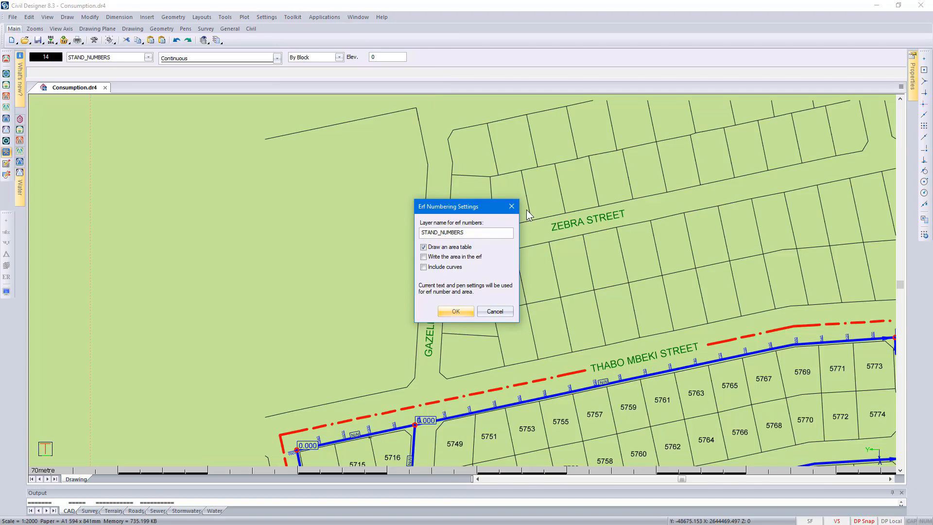
Set the erf number layer to DEMO_NUMBERS, place the area table in the open land west of Gazelle Avenue, and choose horizontal numbers
{"action": "left_click_drag", "start_coordinate": [436, 232], "coordinate": [418, 233]}
{"action": "key", "text": "BackSpace"}
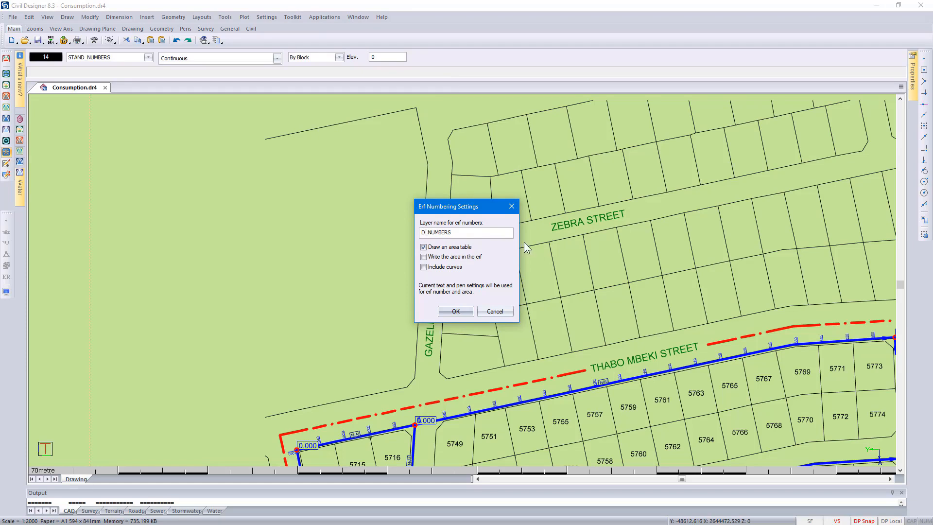
{"action": "type", "text": "EMO"}
{"action": "left_click", "coordinate": [462, 311]}
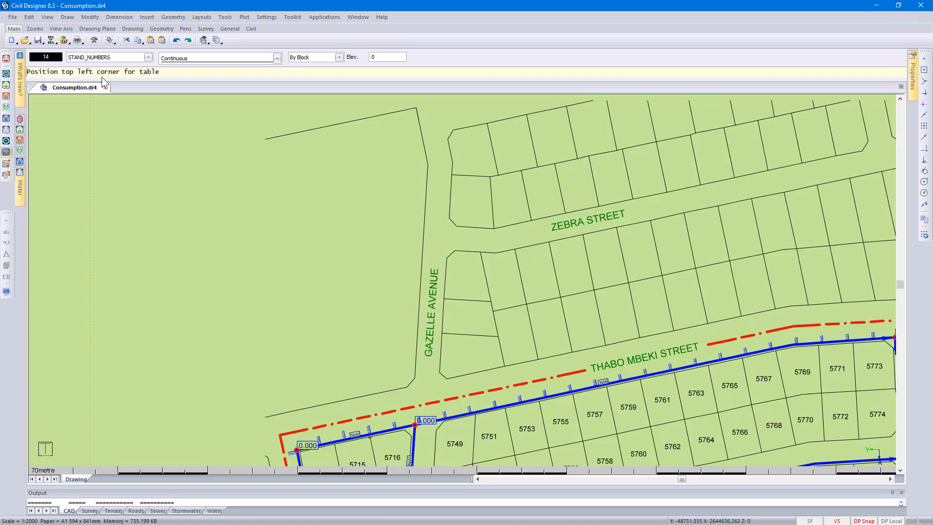
{"action": "left_click", "coordinate": [282, 203]}
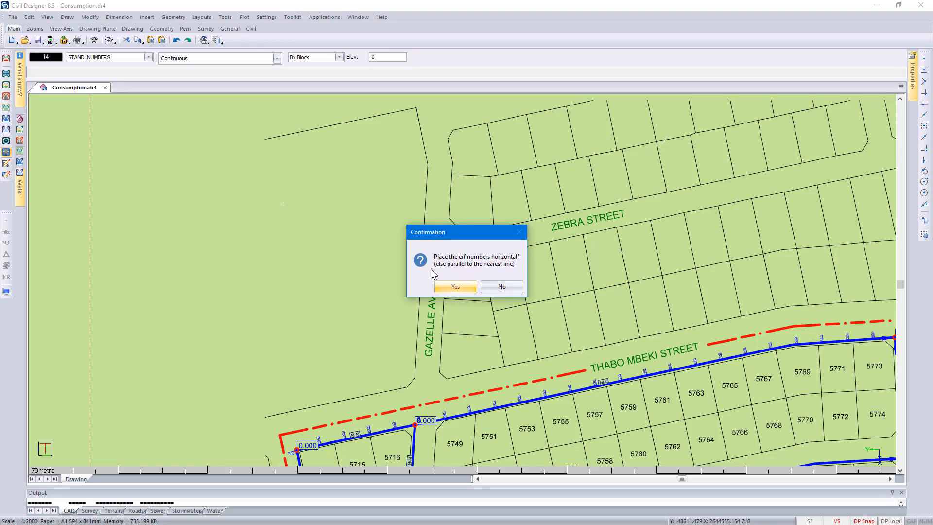
{"action": "left_click", "coordinate": [455, 286]}
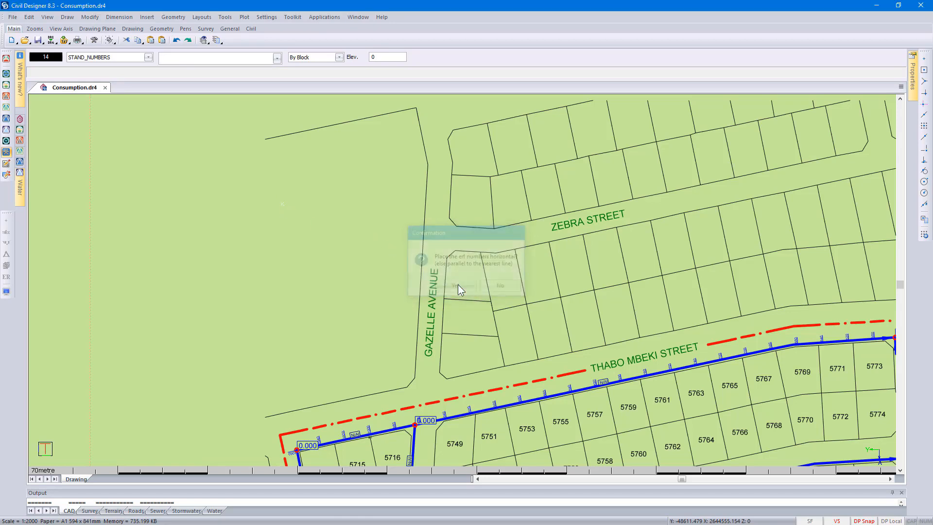
Number the two upper stands along the east side of Gazelle Avenue, south of Zebra Street, as 1061 and 1062
{"action": "left_click", "coordinate": [468, 291]}
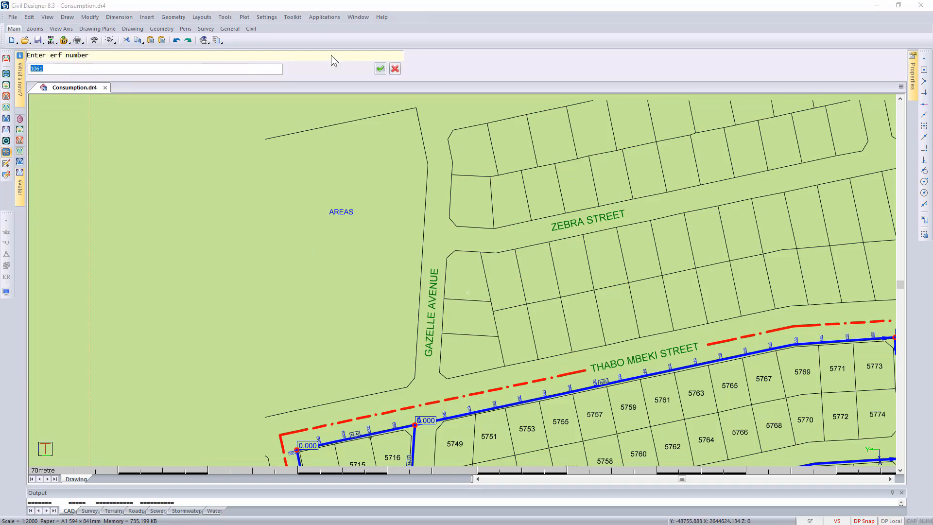
{"action": "left_click", "coordinate": [380, 68]}
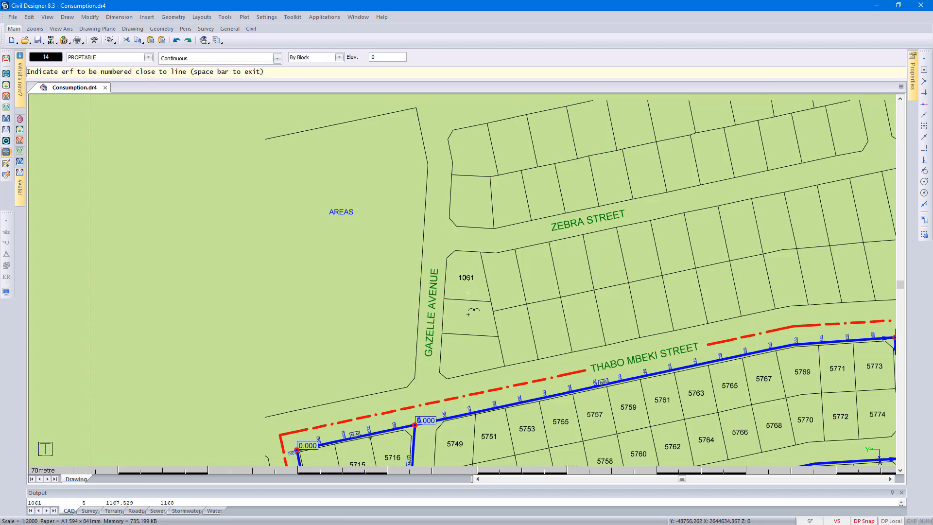
{"action": "left_click", "coordinate": [468, 330]}
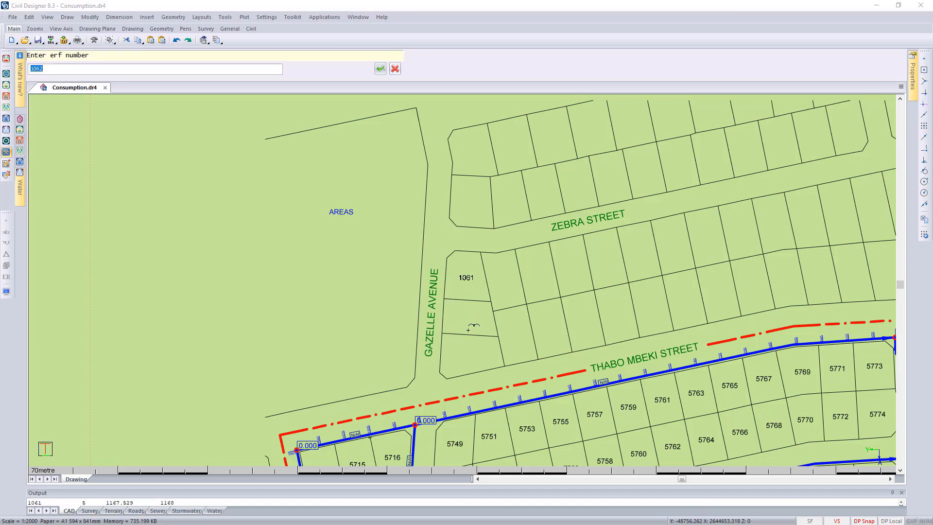
{"action": "key", "text": "Return"}
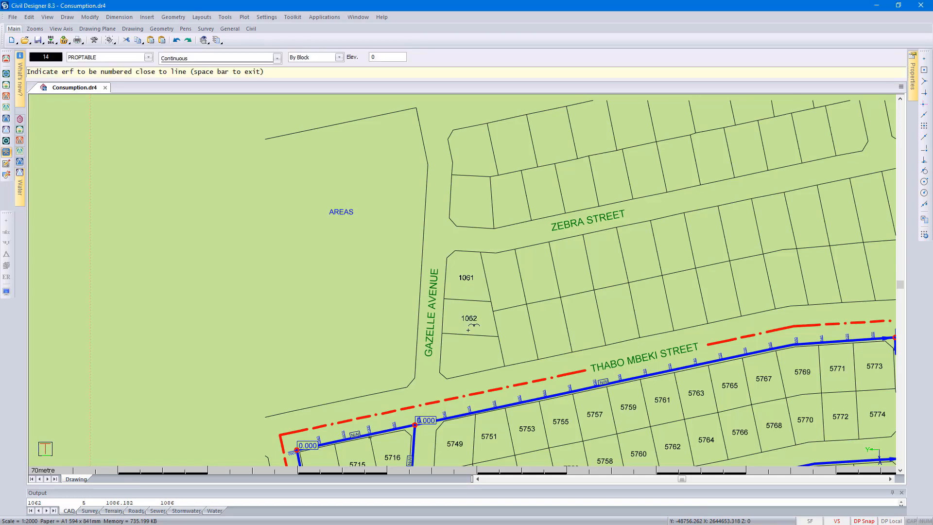
Number the next seven stands from 1063 to 1069, from the Gazelle Avenue corner eastwards along the north side of Thabo Mbeki Street
{"action": "left_click", "coordinate": [475, 366]}
{"action": "key", "text": "Return"}
{"action": "left_click", "coordinate": [516, 353]}
{"action": "key", "text": "Return"}
{"action": "left_click", "coordinate": [551, 347]}
{"action": "key", "text": "Return"}
{"action": "left_click", "coordinate": [582, 337]}
{"action": "key", "text": "Return"}
{"action": "left_click", "coordinate": [632, 334]}
{"action": "key", "text": "Return"}
{"action": "left_click", "coordinate": [658, 340]}
{"action": "key", "text": "Return"}
{"action": "left_click", "coordinate": [698, 315]}
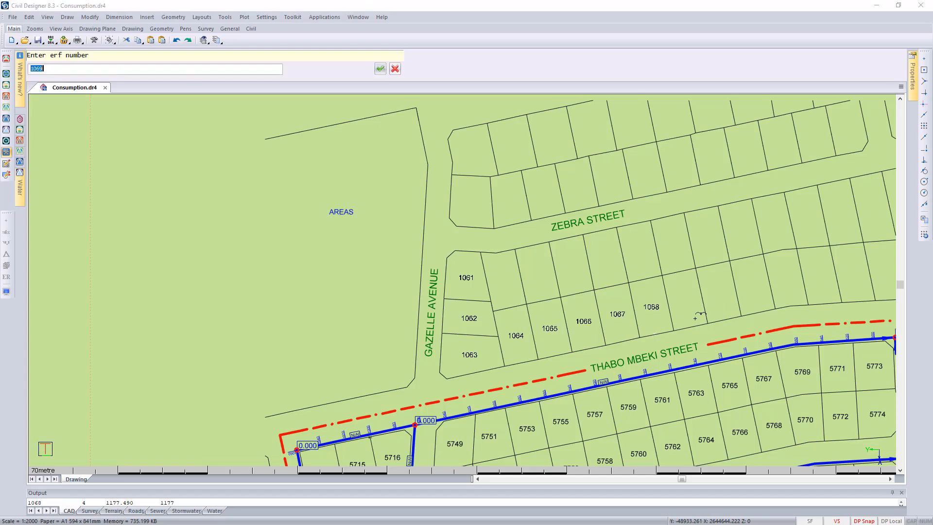
{"action": "key", "text": "Return"}
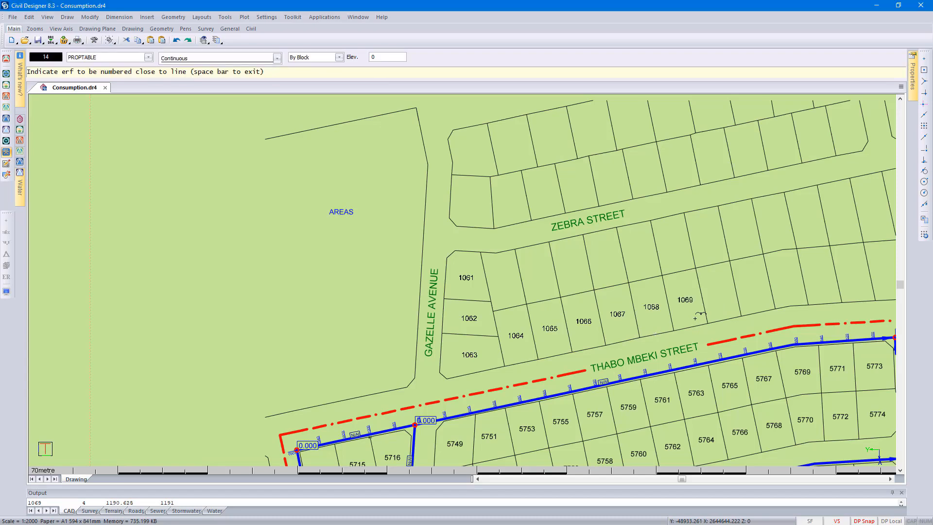
Finish the erf numbering so the area table is drawn, and review the calculated erf areas in the enlarged output listing
{"action": "key", "text": "space"}
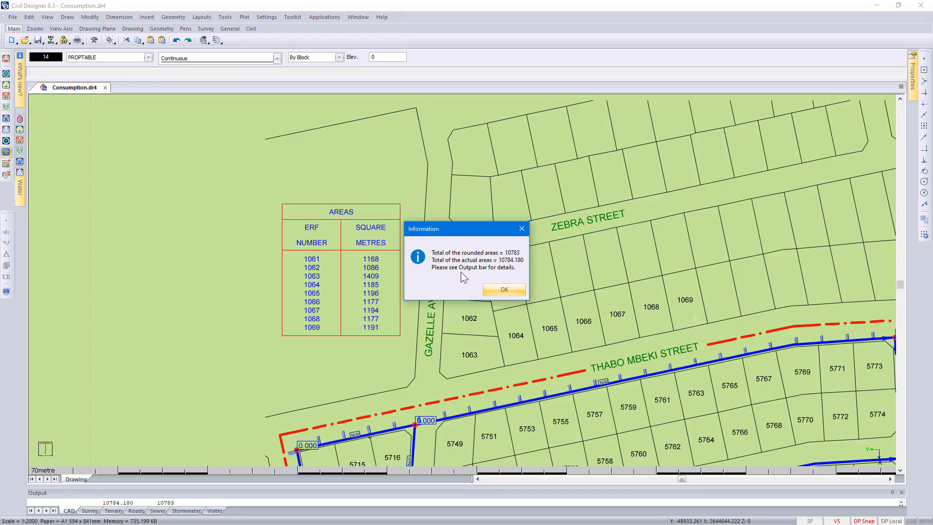
{"action": "left_click", "coordinate": [502, 290]}
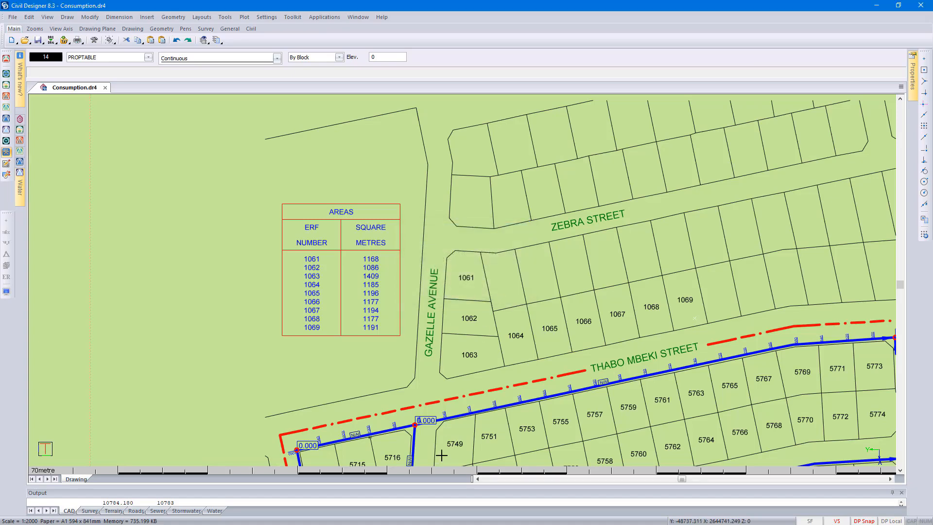
{"action": "left_click_drag", "start_coordinate": [441, 487], "coordinate": [451, 351]}
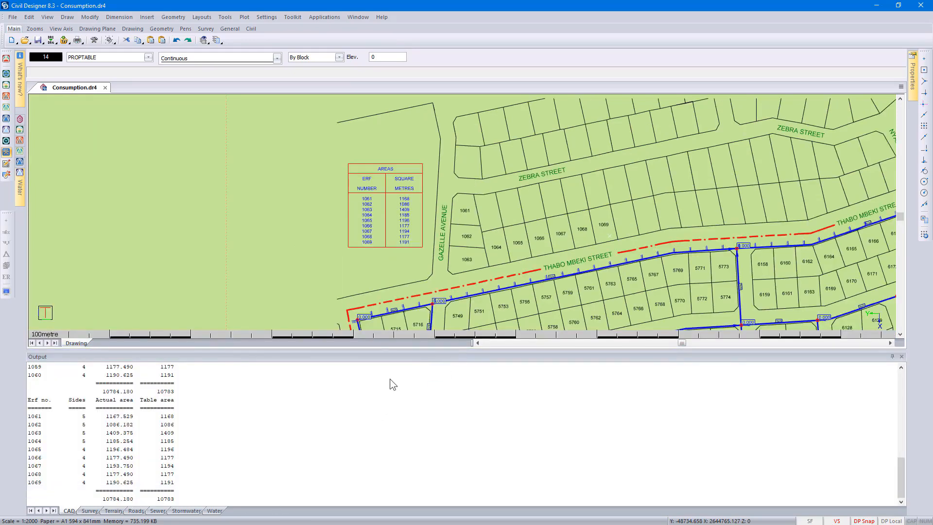
{"action": "left_click_drag", "start_coordinate": [384, 349], "coordinate": [372, 479]}
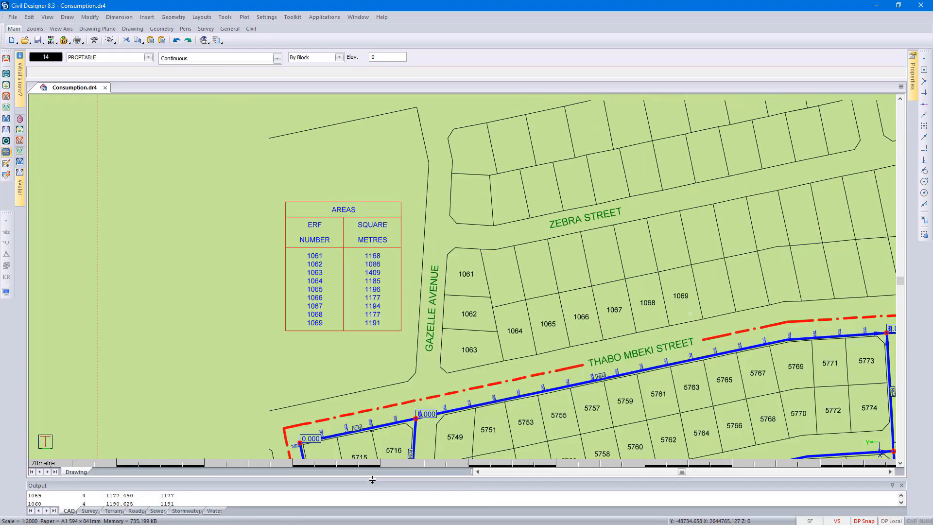
Switch to Water mode and import consumer coordinates from stand numbers on the STAND_NUMBERS layer, overriding existing coordinates
{"action": "scroll", "coordinate": [658, 404], "scroll_direction": "down", "scroll_amount": 2}
{"action": "scroll", "coordinate": [478, 282], "scroll_direction": "up", "scroll_amount": 2}
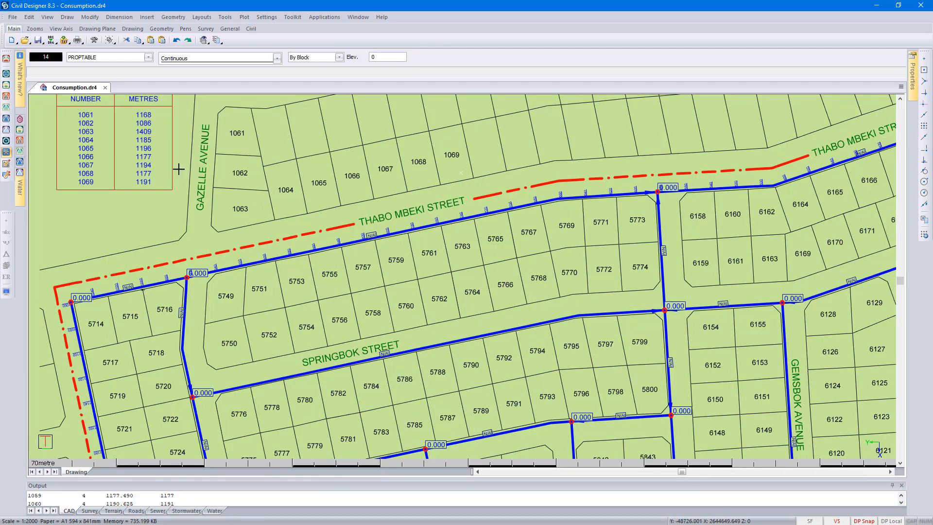
{"action": "left_click", "coordinate": [6, 129]}
{"action": "left_click", "coordinate": [245, 17]}
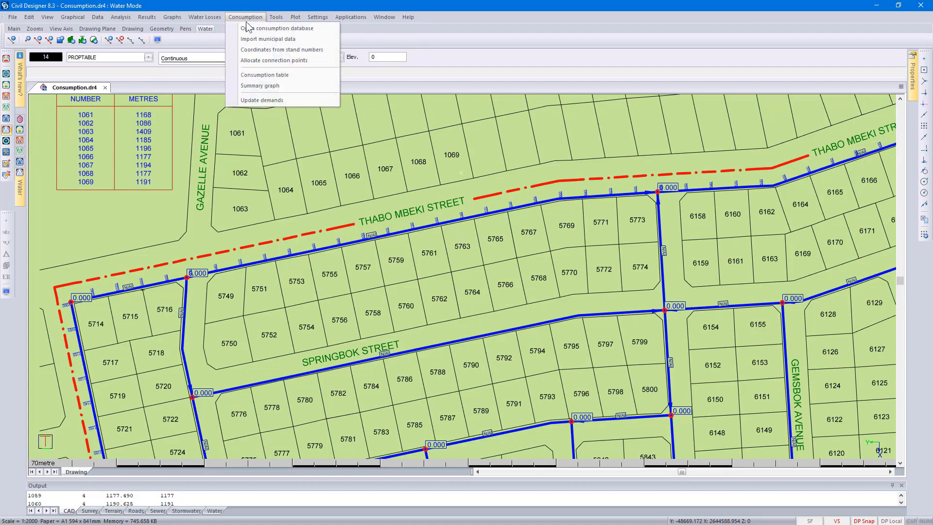
{"action": "left_click", "coordinate": [285, 50]}
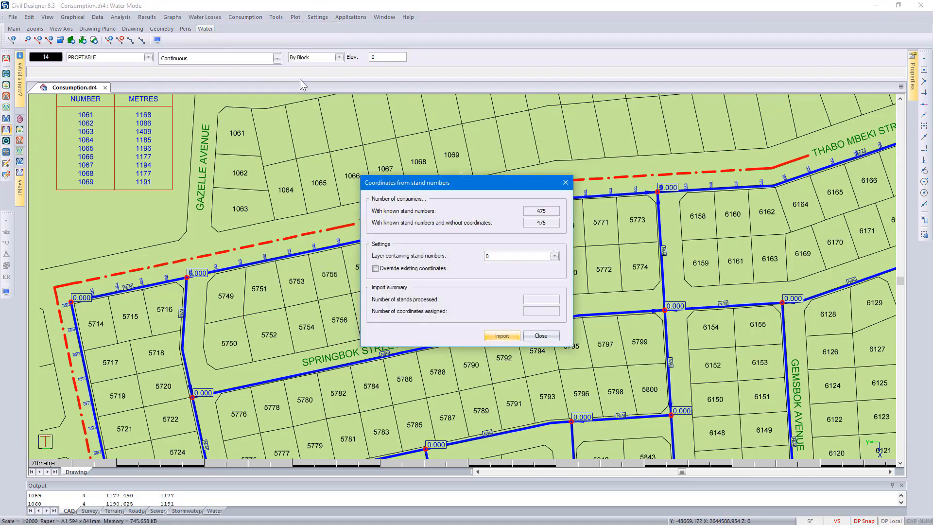
{"action": "left_click", "coordinate": [554, 256]}
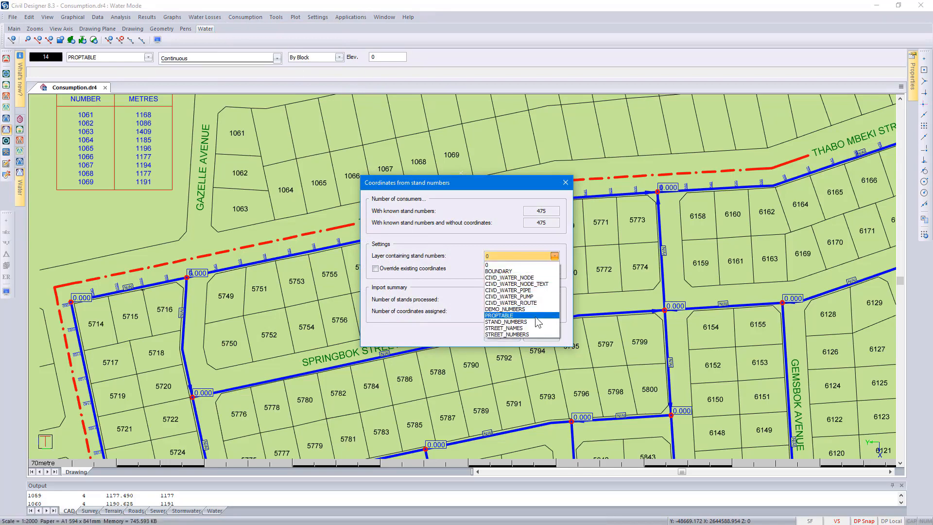
{"action": "left_click", "coordinate": [537, 322]}
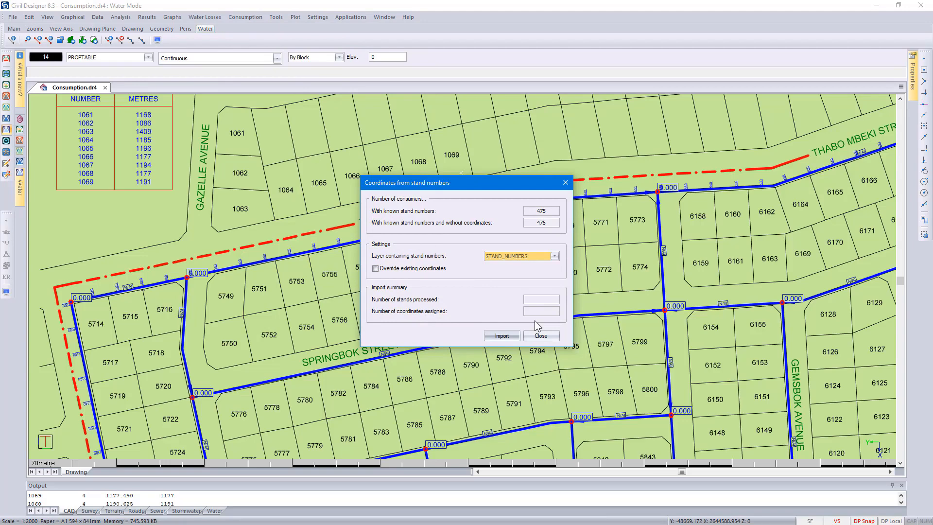
{"action": "left_click", "coordinate": [410, 272]}
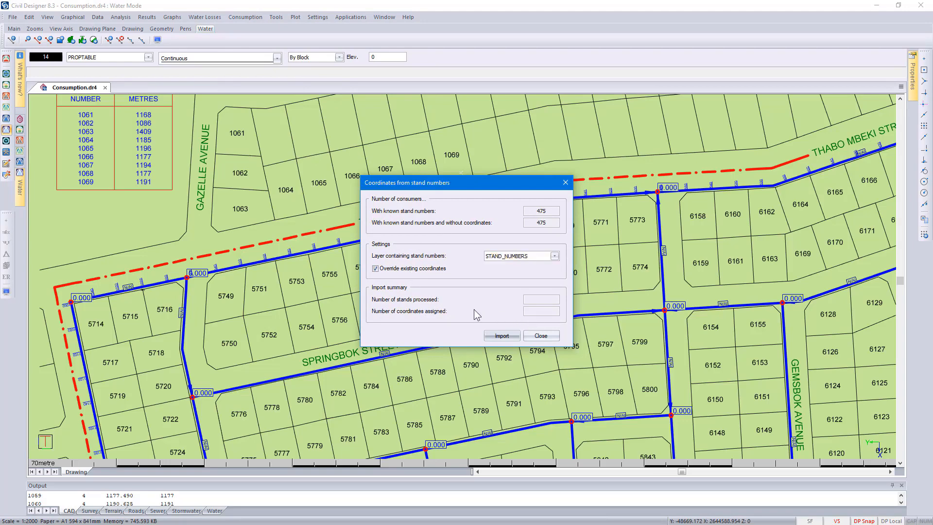
{"action": "left_click", "coordinate": [505, 335]}
{"action": "left_click", "coordinate": [535, 335]}
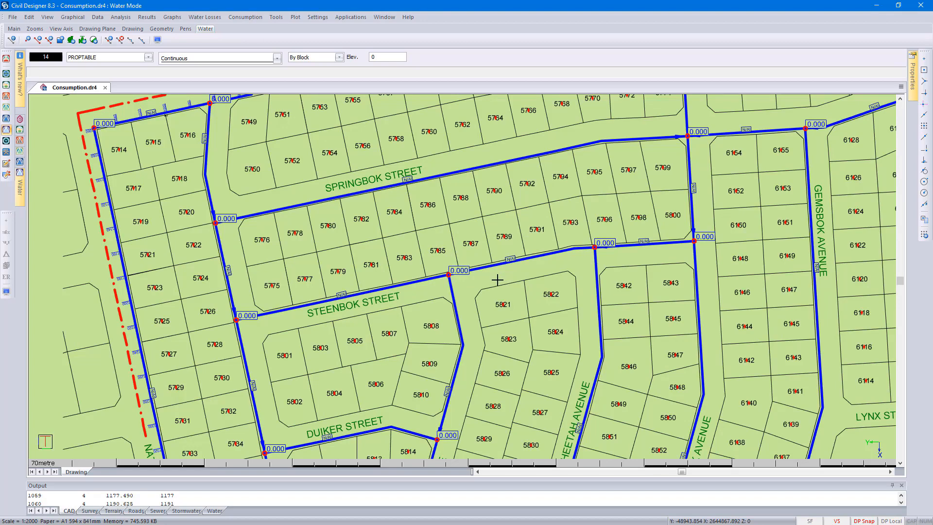
Allocate the consumers' connection points to the water model with existing connections overridden, keeping the current searching distance
{"action": "left_click", "coordinate": [243, 17]}
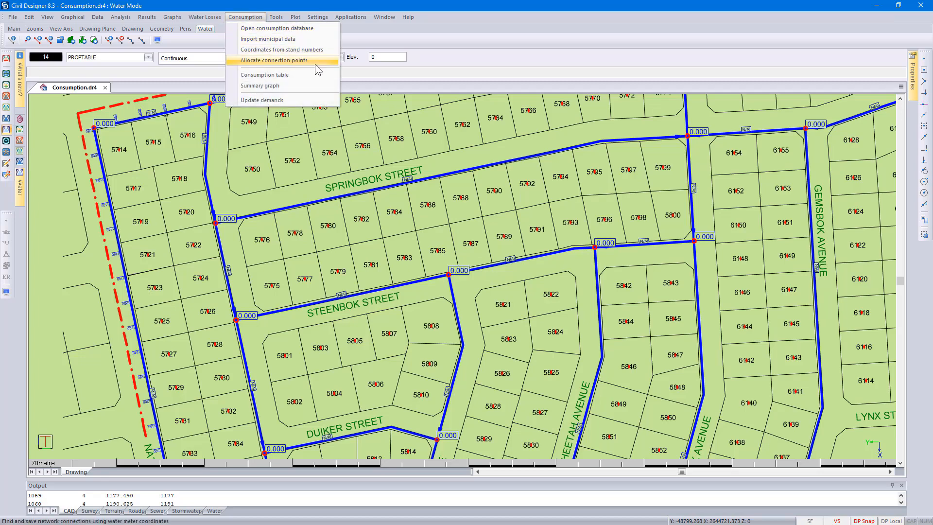
{"action": "left_click", "coordinate": [313, 61]}
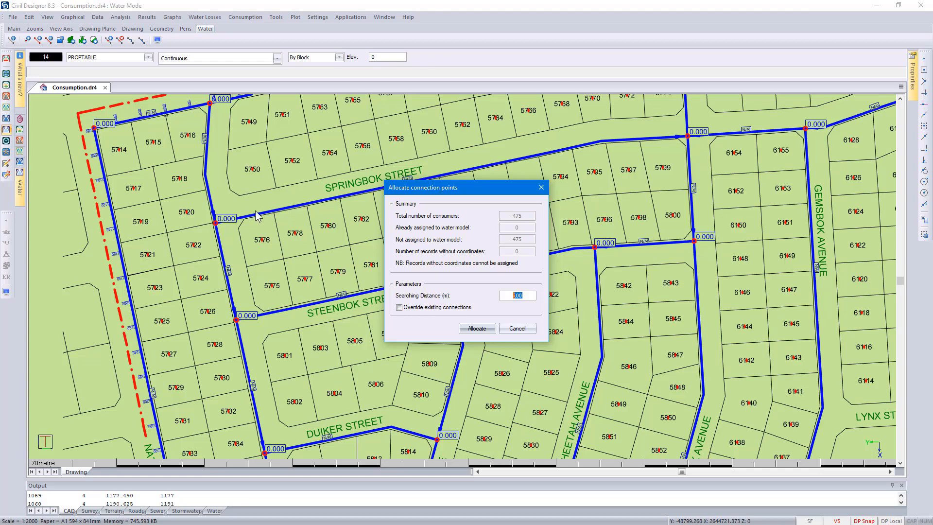
{"action": "left_click", "coordinate": [452, 311]}
{"action": "left_click", "coordinate": [476, 329]}
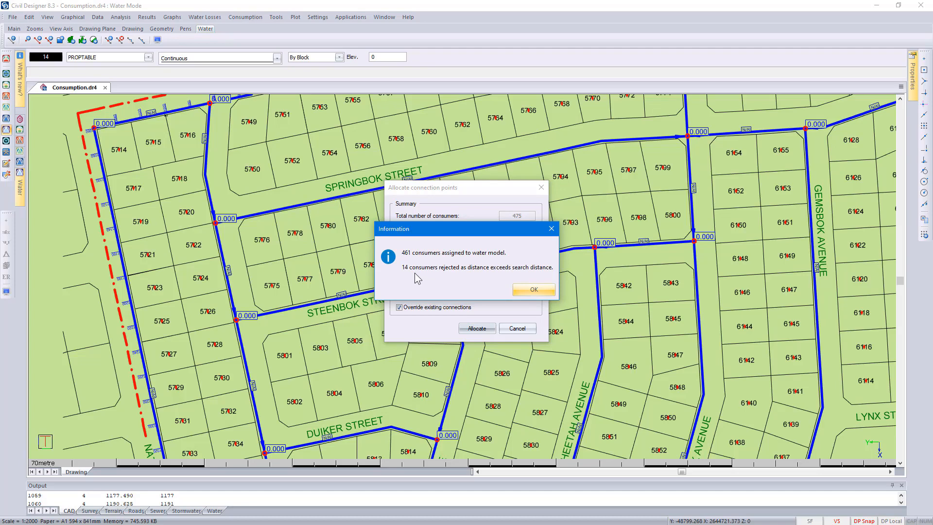
{"action": "left_click_drag", "start_coordinate": [466, 231], "coordinate": [481, 315]}
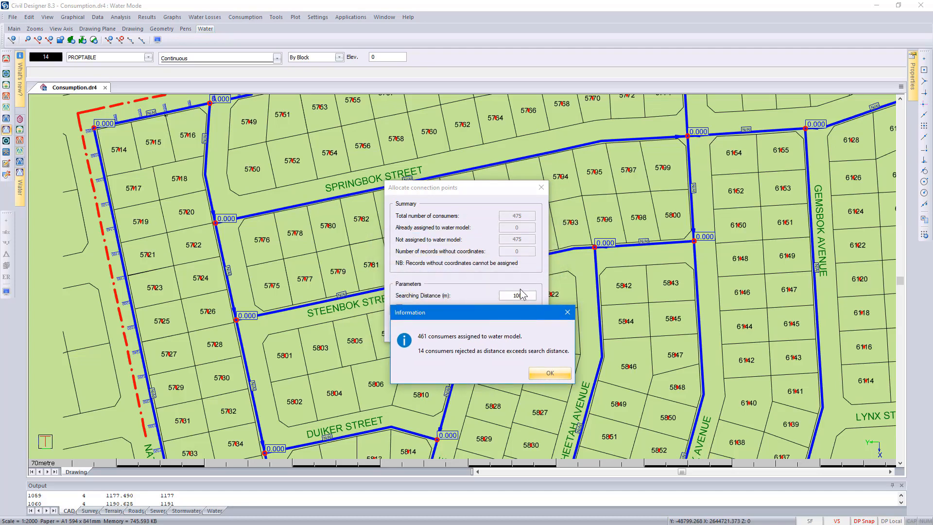
{"action": "left_click", "coordinate": [544, 375]}
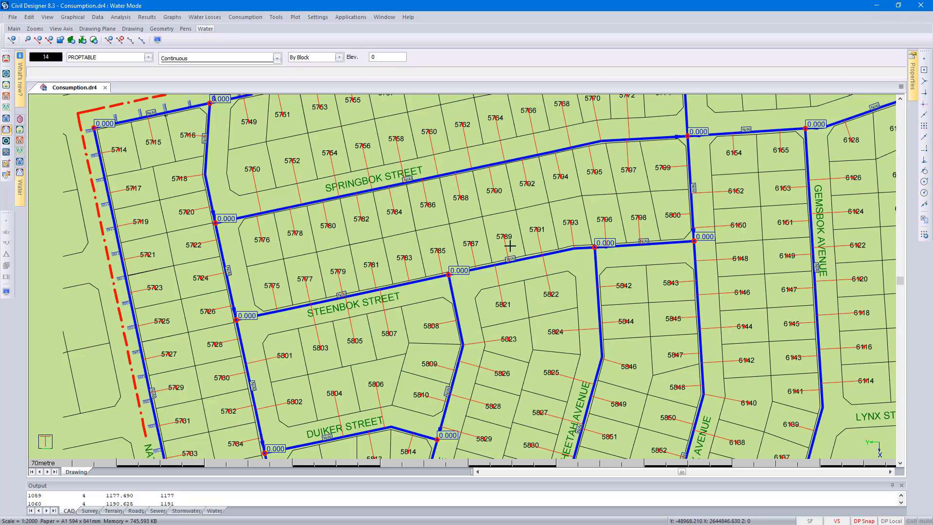
Open the consumption table and examine the consumers' coordinate and pipe assignment columns
{"action": "left_click", "coordinate": [246, 17]}
{"action": "left_click", "coordinate": [280, 75]}
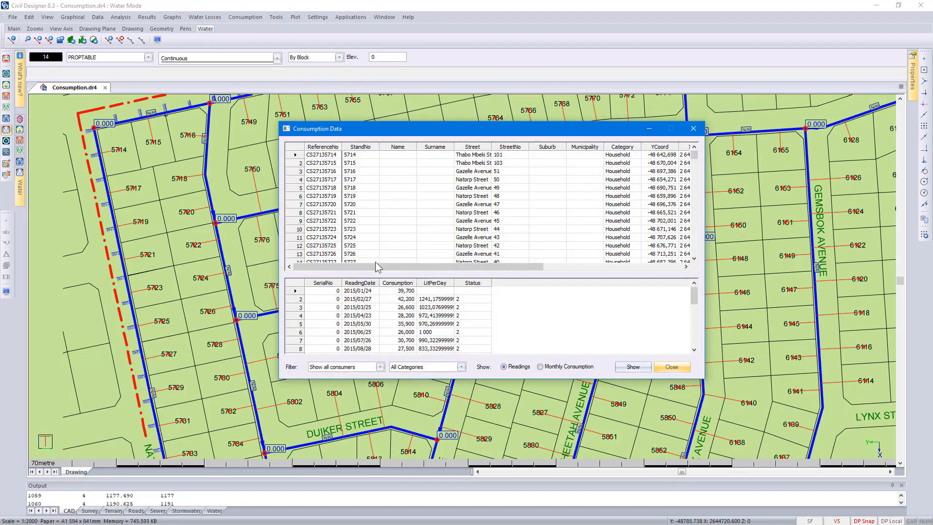
{"action": "left_click_drag", "start_coordinate": [379, 266], "coordinate": [430, 275]}
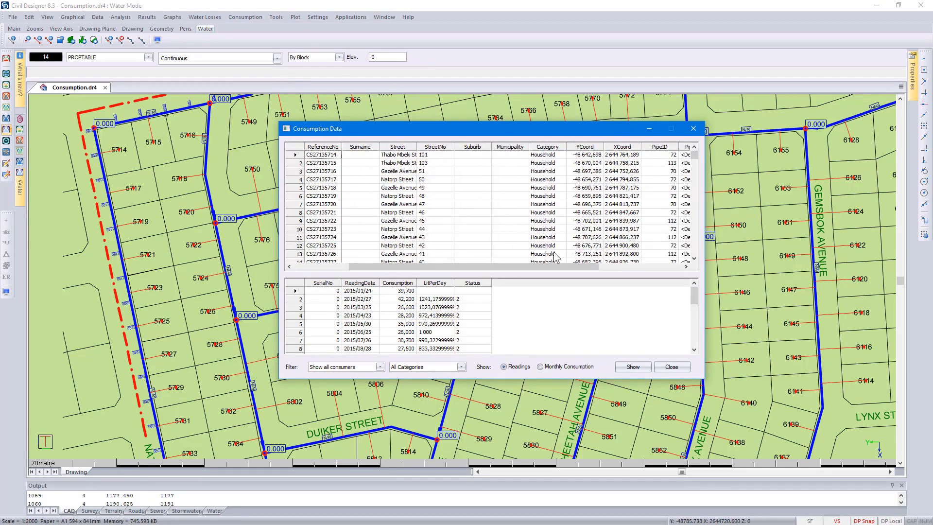
{"action": "left_click_drag", "start_coordinate": [544, 266], "coordinate": [466, 271]}
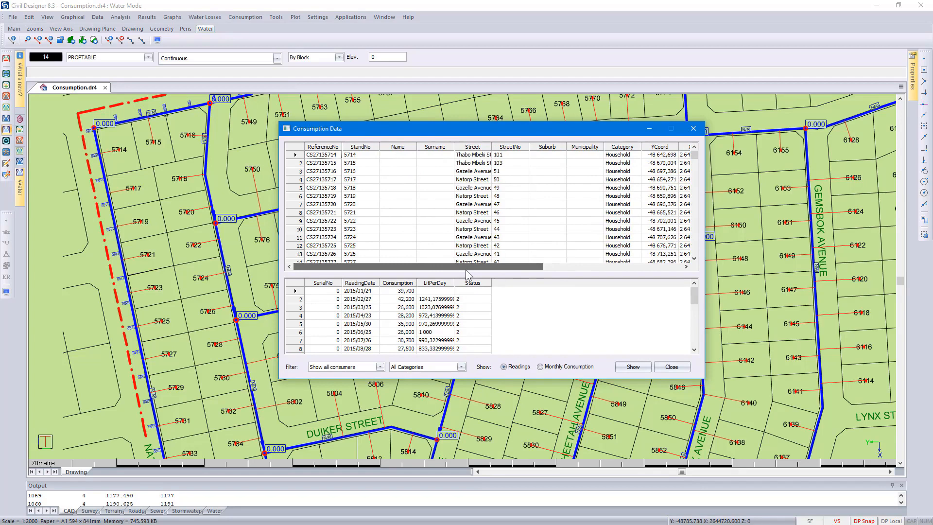
Filter the consumption table to consumers too far from the network and look through the remaining records
{"action": "left_click", "coordinate": [379, 368]}
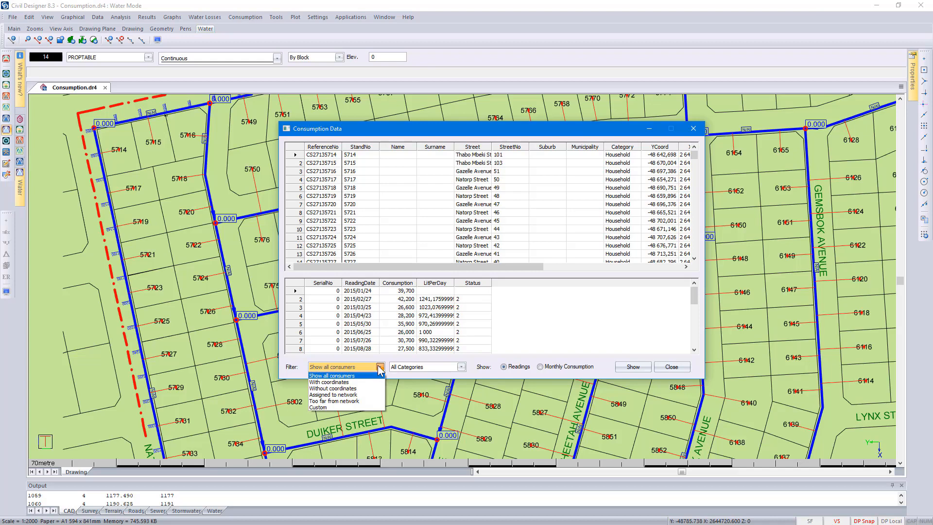
{"action": "left_click", "coordinate": [366, 400]}
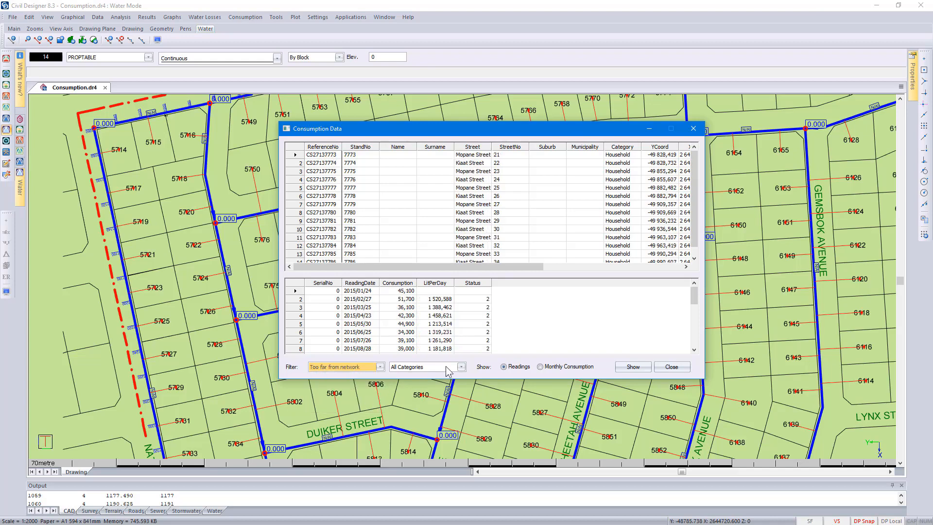
{"action": "left_click_drag", "start_coordinate": [698, 221], "coordinate": [698, 233]}
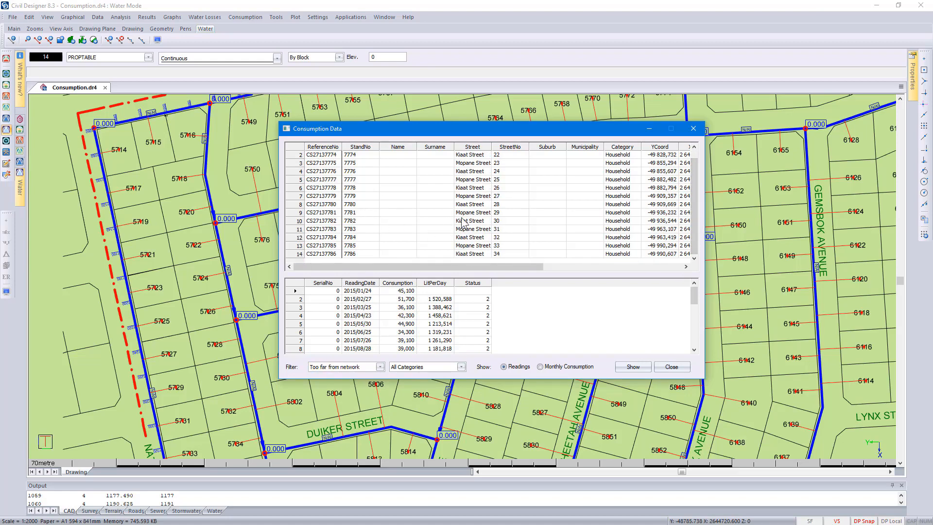
{"action": "left_click_drag", "start_coordinate": [694, 228], "coordinate": [695, 219]}
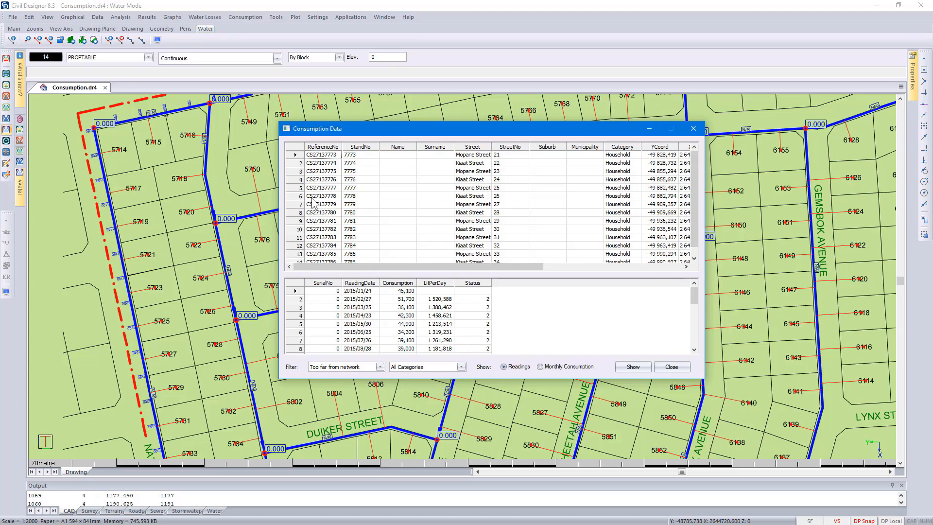
Locate the consumer at stand 7774 in the drawing from its table record, view the surrounding stands, and close the consumption table
{"action": "left_click", "coordinate": [316, 164]}
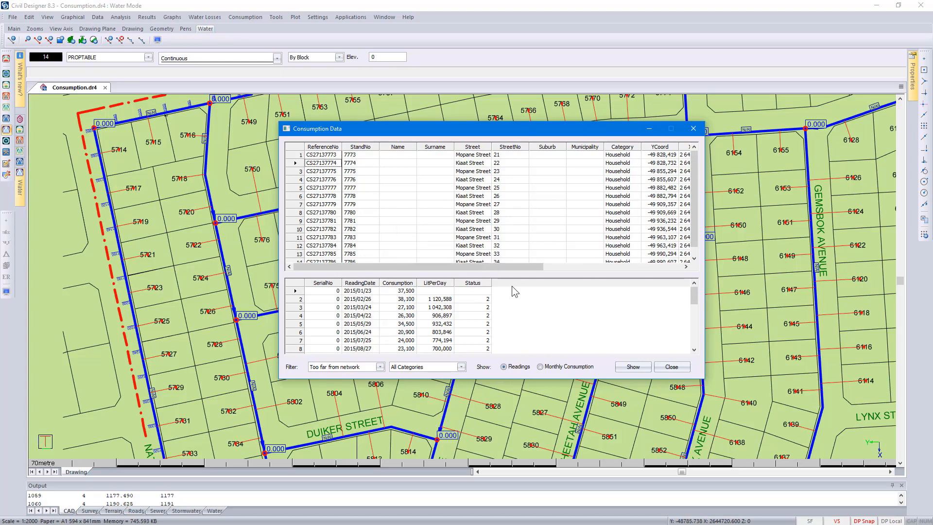
{"action": "left_click", "coordinate": [631, 361]}
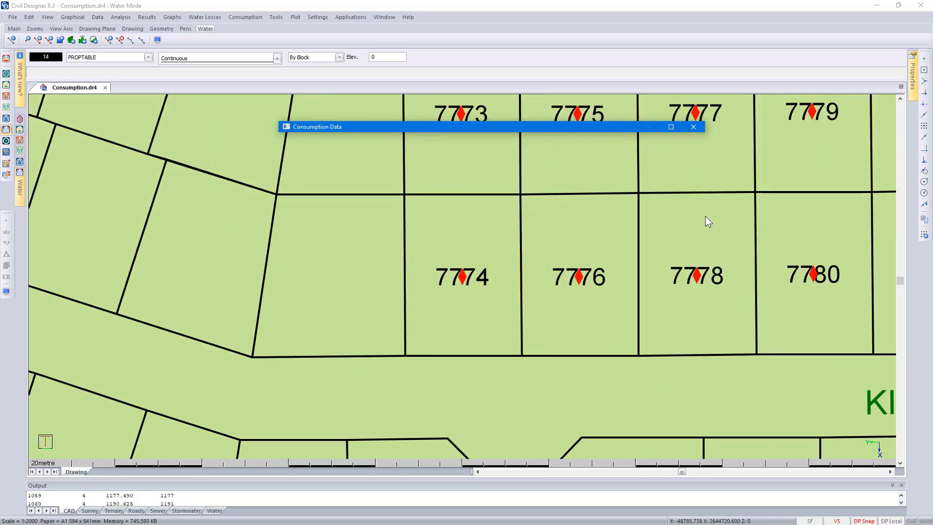
{"action": "scroll", "coordinate": [698, 205], "scroll_direction": "down", "scroll_amount": 1}
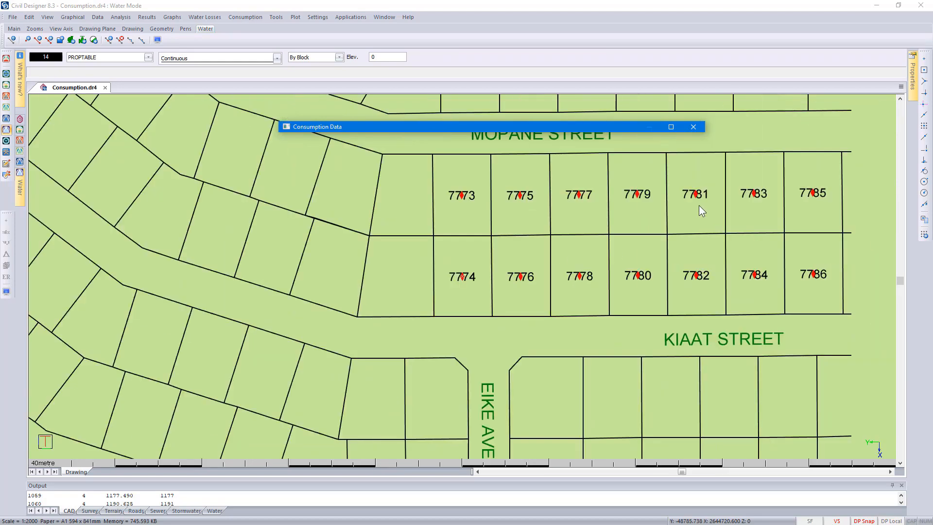
{"action": "left_click", "coordinate": [694, 126]}
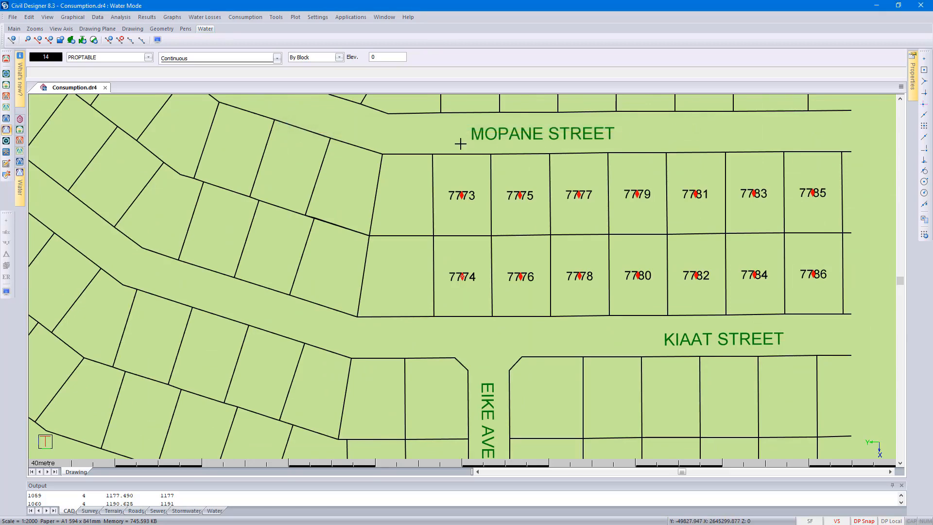
Open the consumption summary graph for all consumers and set the end of its period to 2016/01
{"action": "scroll", "coordinate": [459, 139], "scroll_direction": "down", "scroll_amount": 2}
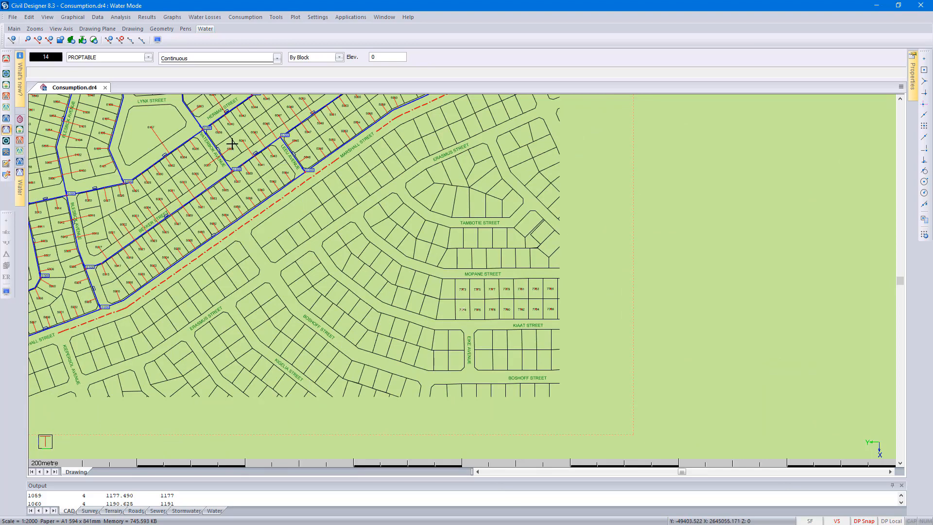
{"action": "scroll", "coordinate": [452, 269], "scroll_direction": "down", "scroll_amount": 5}
{"action": "scroll", "coordinate": [453, 269], "scroll_direction": "up", "scroll_amount": 3}
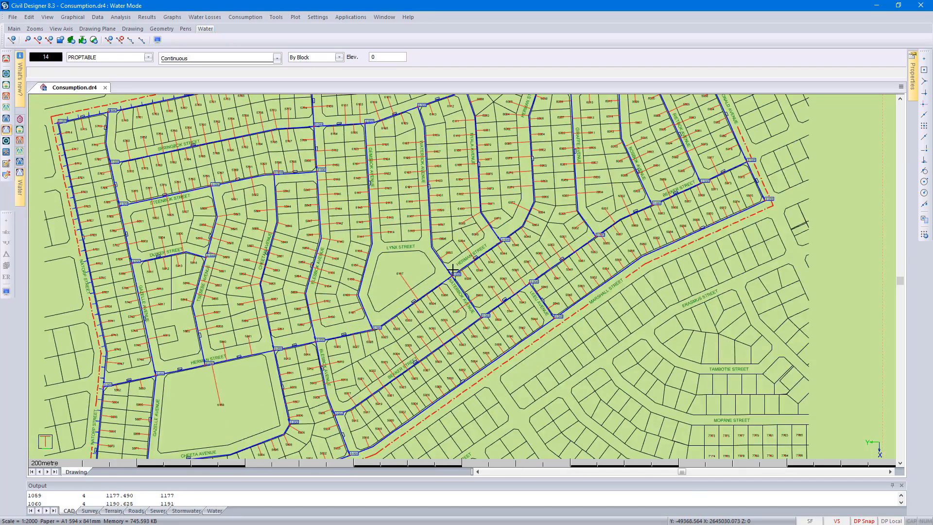
{"action": "left_click", "coordinate": [247, 18]}
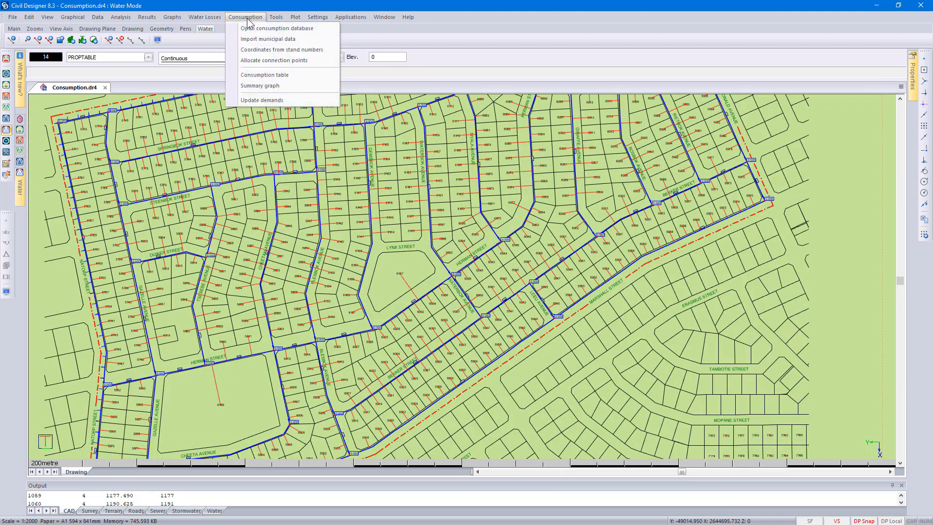
{"action": "left_click", "coordinate": [287, 86]}
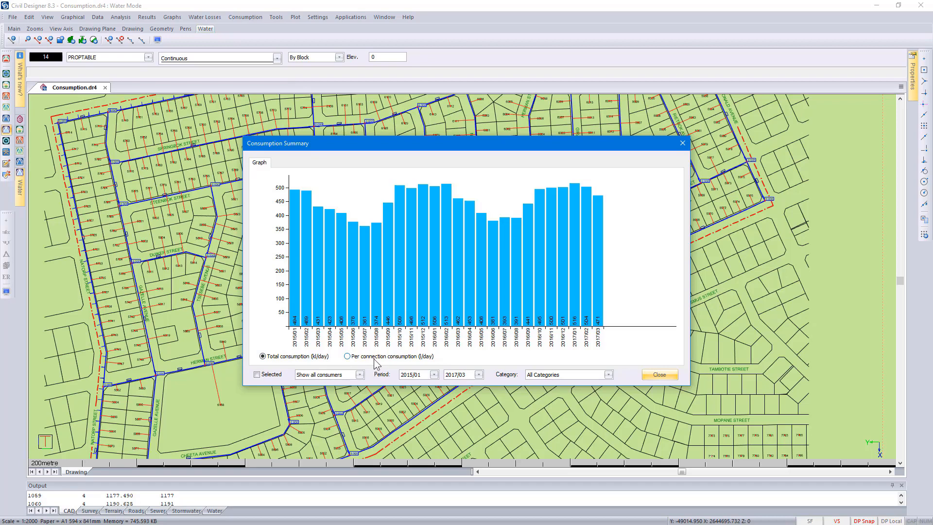
{"action": "left_click", "coordinate": [479, 375]}
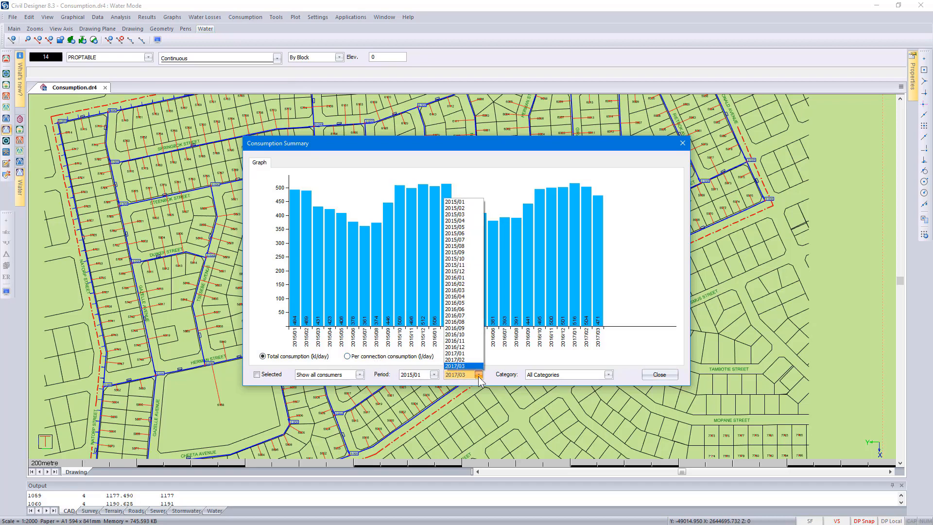
{"action": "left_click", "coordinate": [463, 277]}
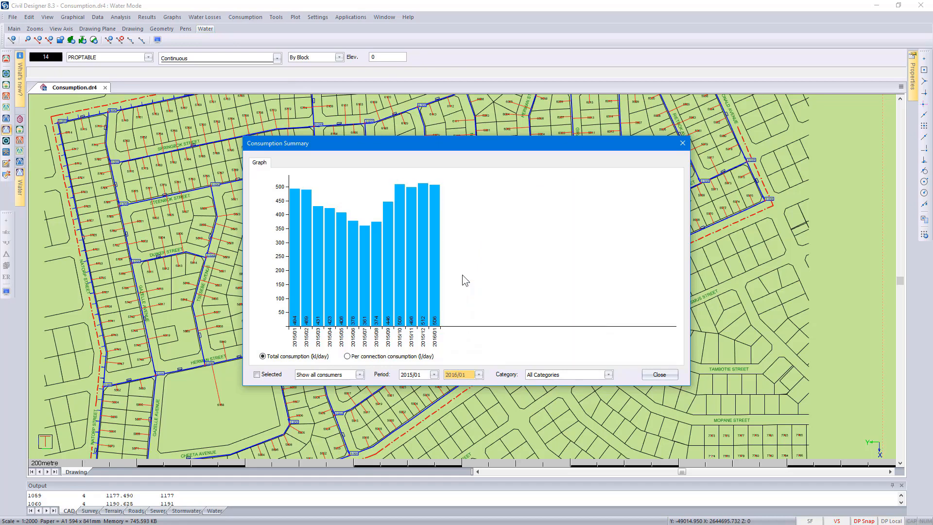
Filter the consumption summary graph to the Complex category, compare total with per connection consumption, and close the graph
{"action": "left_click", "coordinate": [546, 372]}
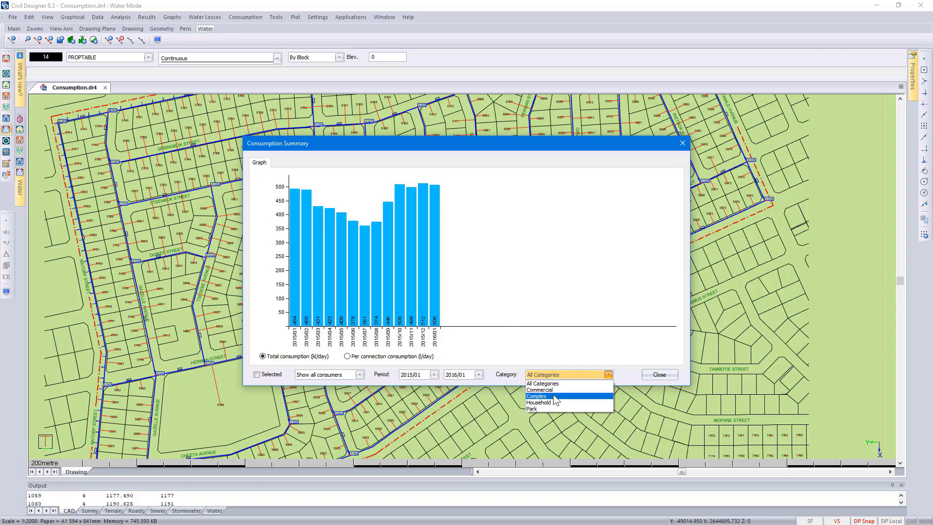
{"action": "left_click", "coordinate": [537, 396]}
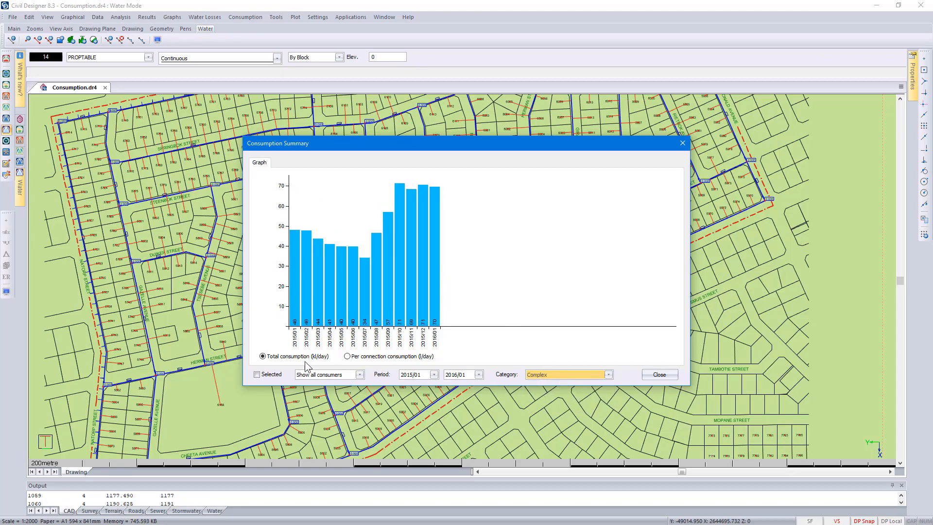
{"action": "left_click", "coordinate": [348, 356]}
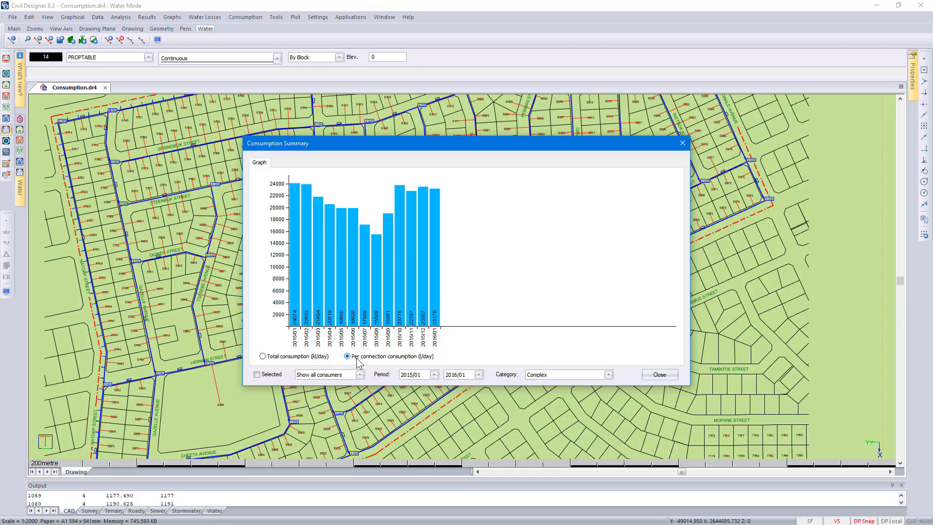
{"action": "left_click", "coordinate": [306, 357]}
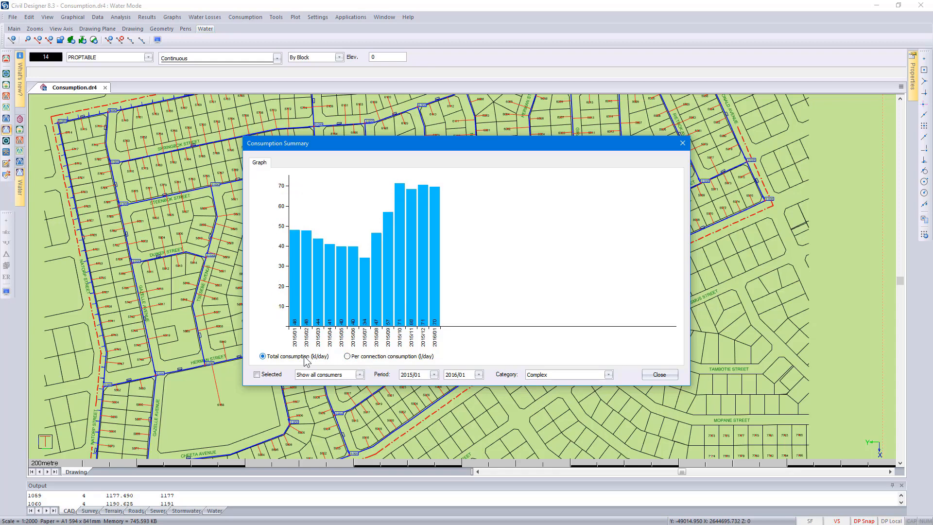
{"action": "left_click", "coordinate": [350, 358]}
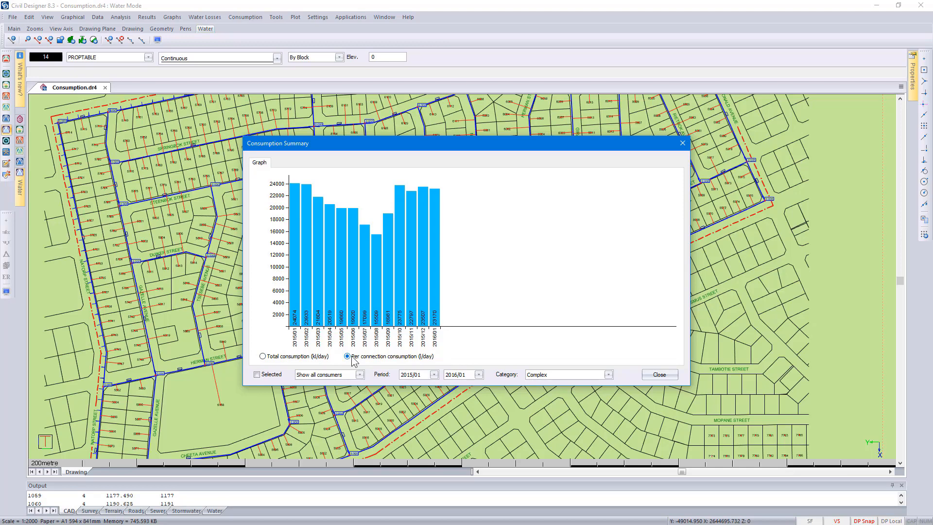
{"action": "left_click", "coordinate": [659, 374]}
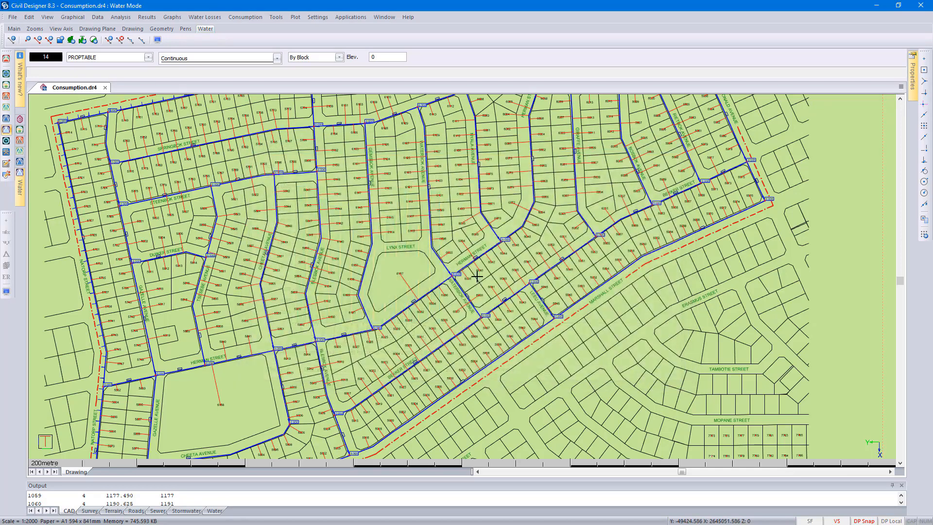
Open the consumption table filtered to the Complex category, review the readings of each listed consumer, and close the table
{"action": "left_click", "coordinate": [241, 19]}
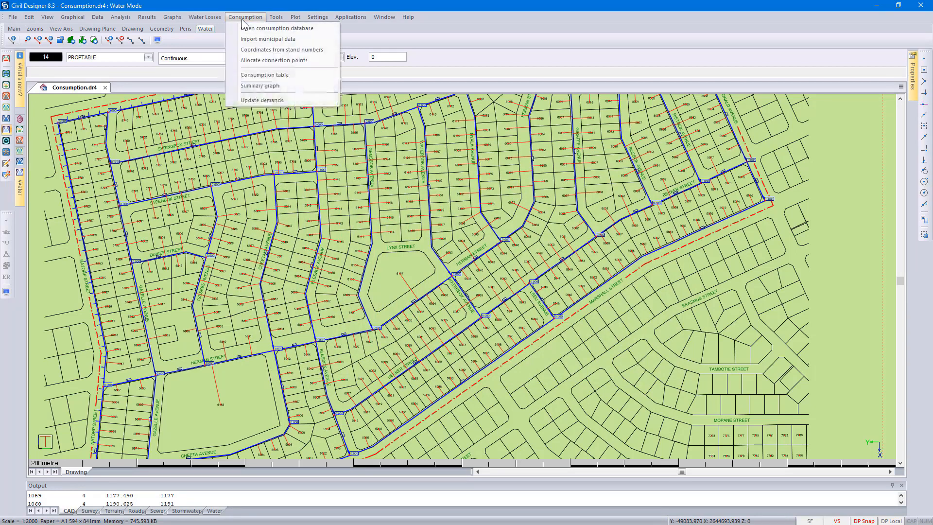
{"action": "left_click", "coordinate": [280, 76]}
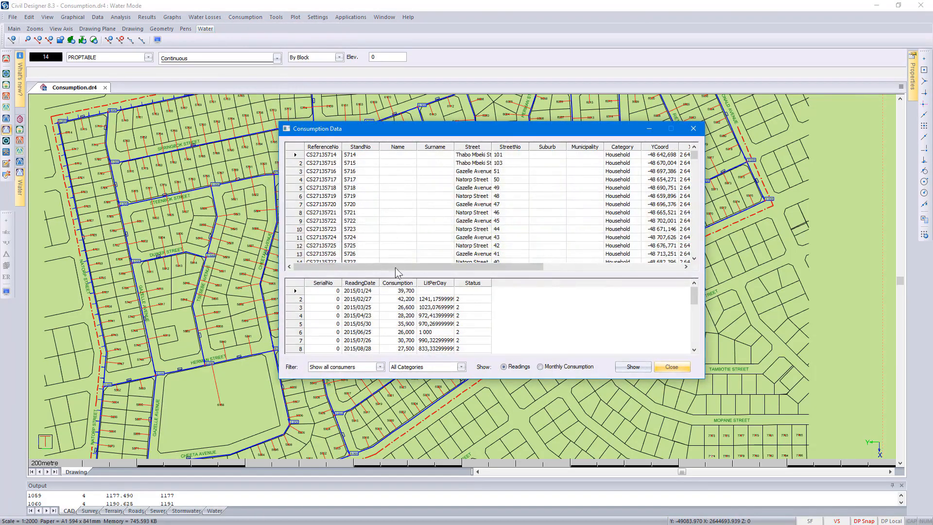
{"action": "left_click", "coordinate": [417, 367]}
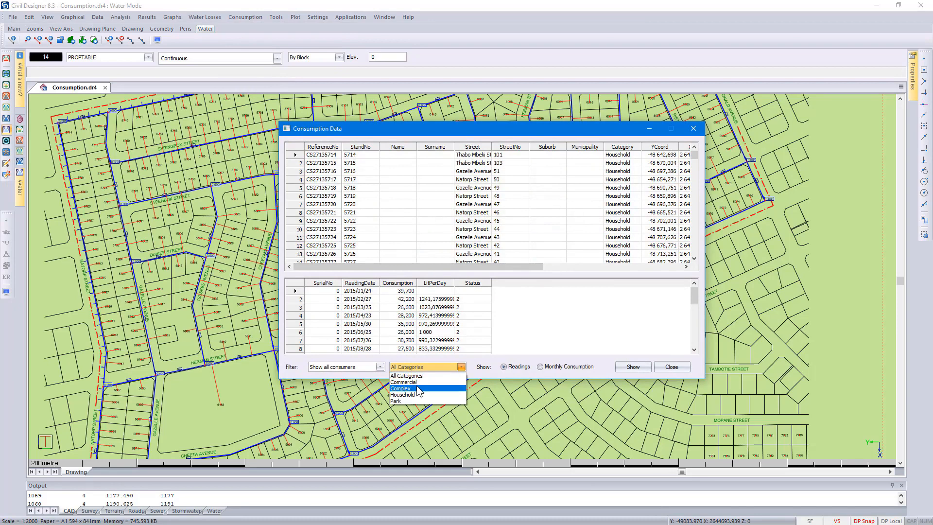
{"action": "left_click", "coordinate": [418, 389]}
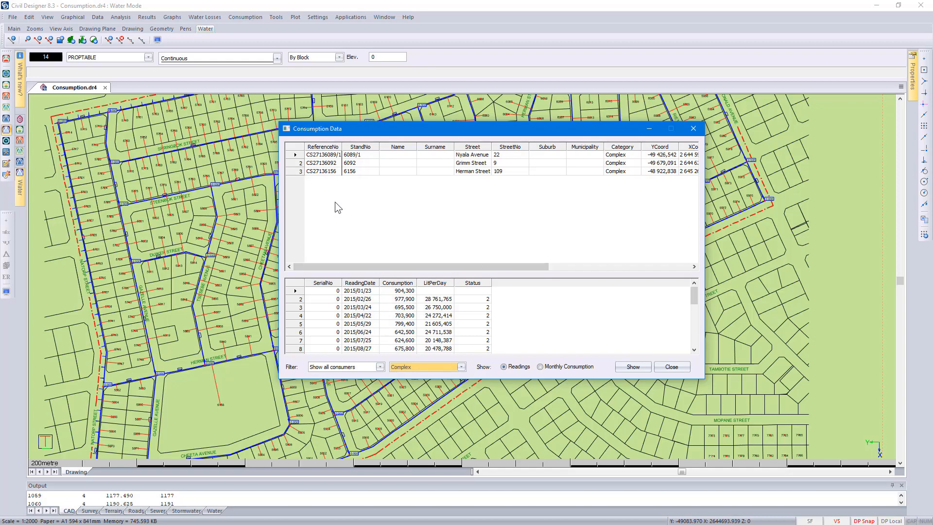
{"action": "left_click", "coordinate": [321, 155]}
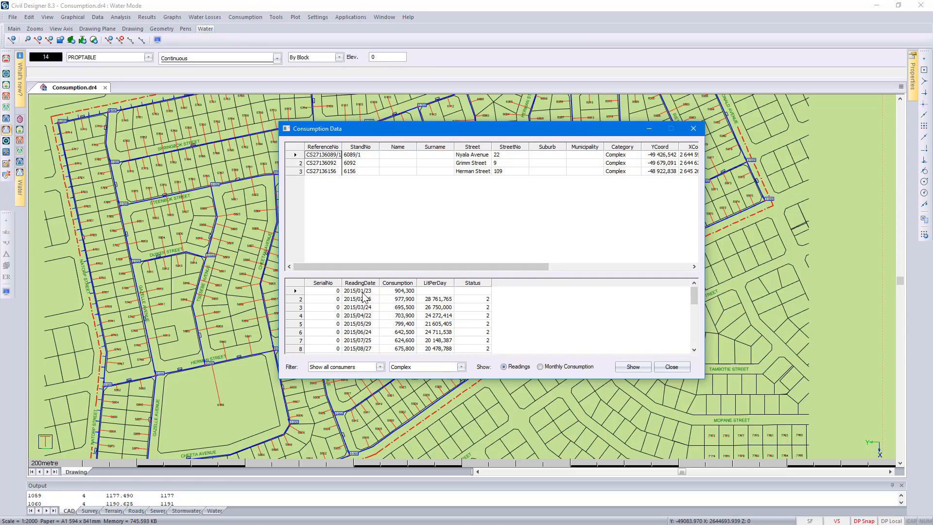
{"action": "left_click", "coordinate": [323, 163]}
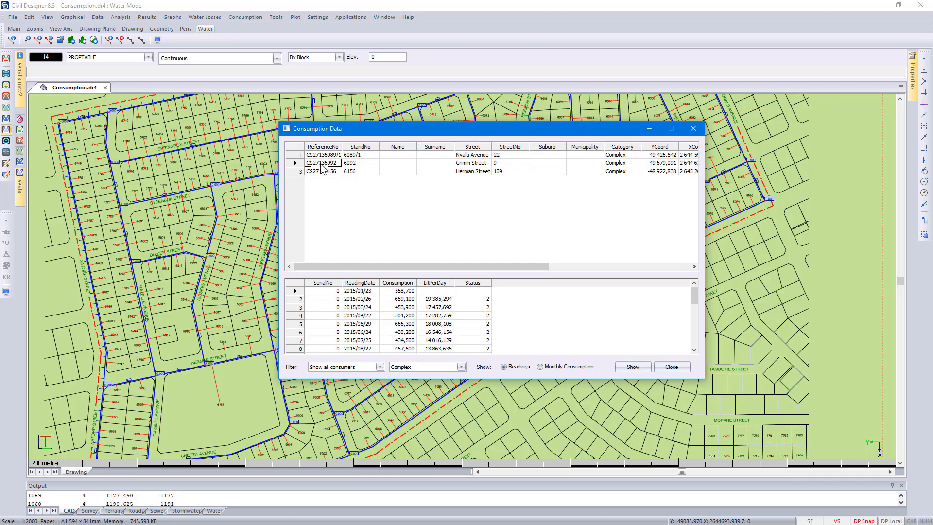
{"action": "left_click", "coordinate": [322, 171]}
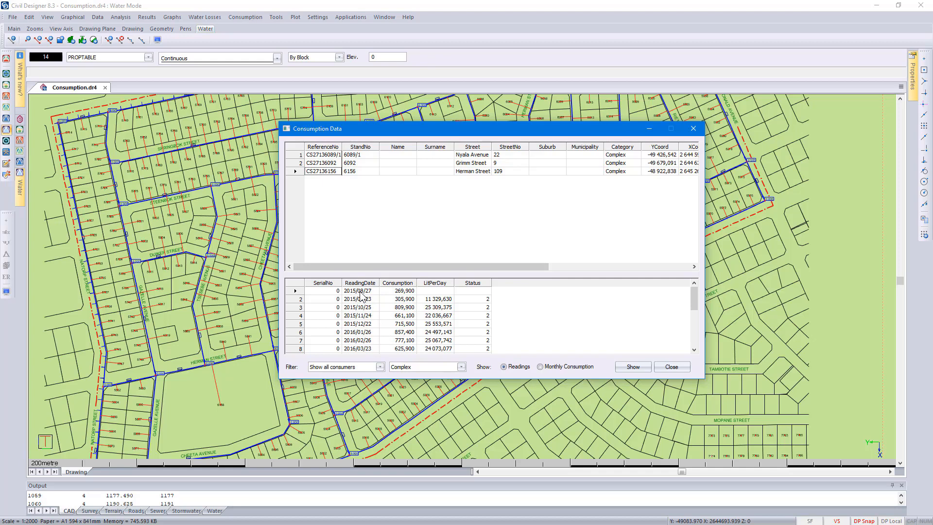
{"action": "left_click", "coordinate": [665, 370]}
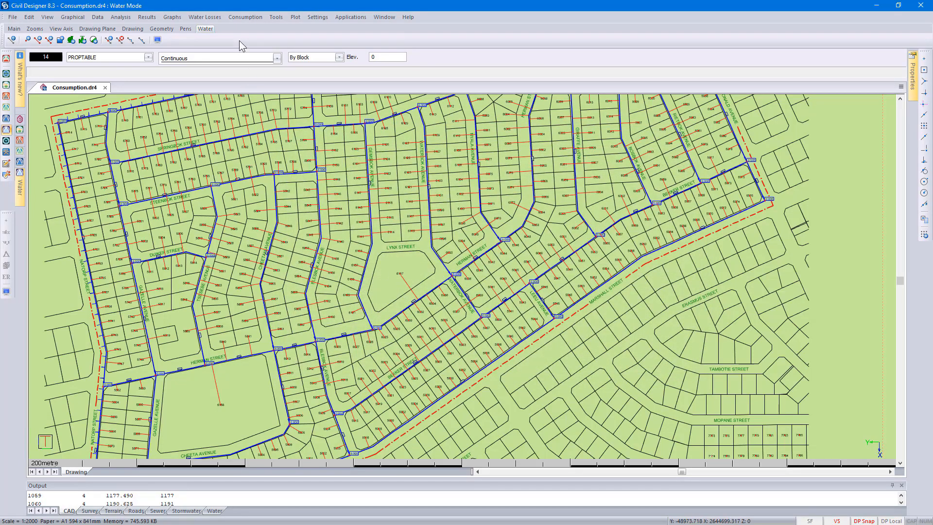
Open the water display settings and review the pipes' available annotation fields and colour scheme options, keeping the Flows scheme
{"action": "left_click", "coordinate": [240, 18]}
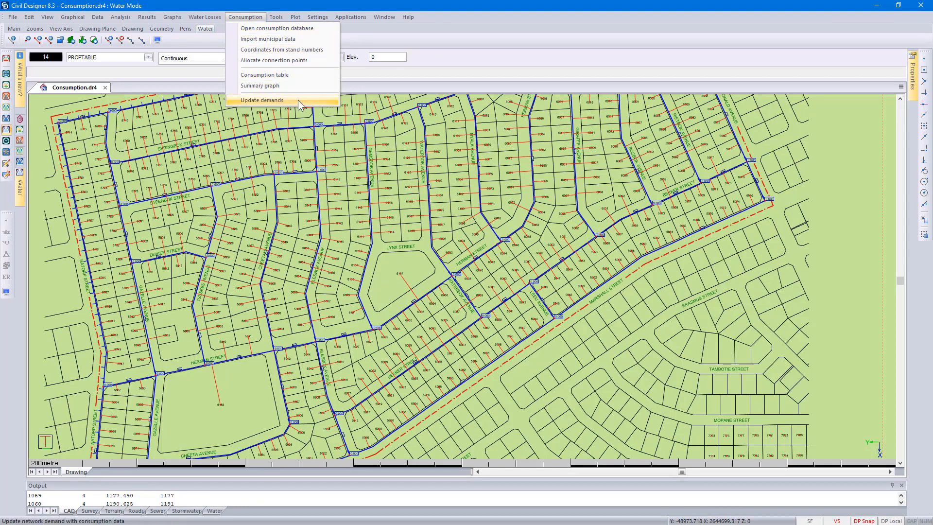
{"action": "left_click", "coordinate": [377, 85]}
{"action": "scroll", "coordinate": [288, 172], "scroll_direction": "up", "scroll_amount": 5}
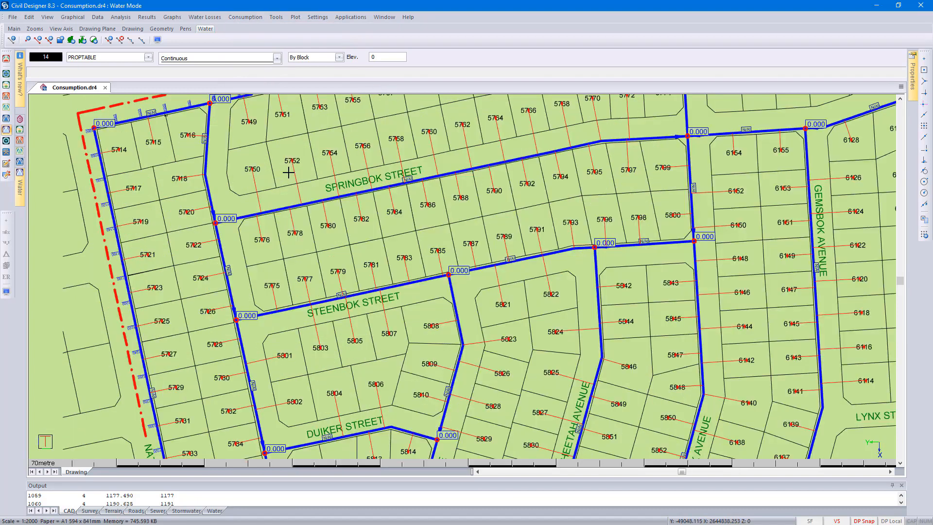
{"action": "left_click", "coordinate": [6, 291]}
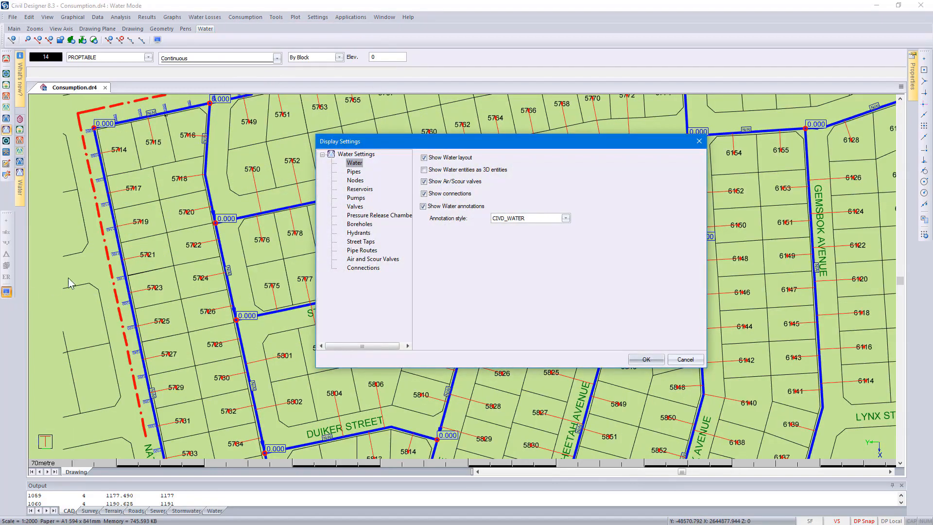
{"action": "left_click", "coordinate": [354, 172]}
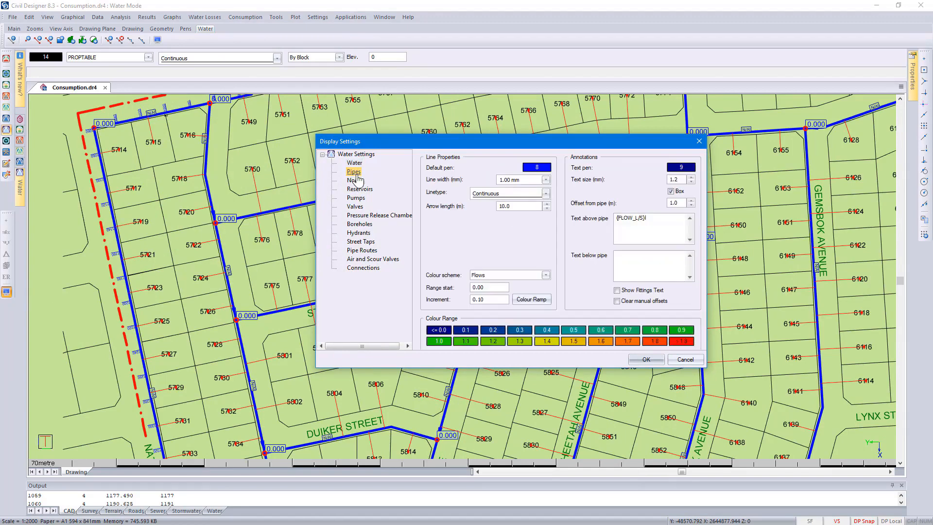
{"action": "right_click", "coordinate": [642, 232]}
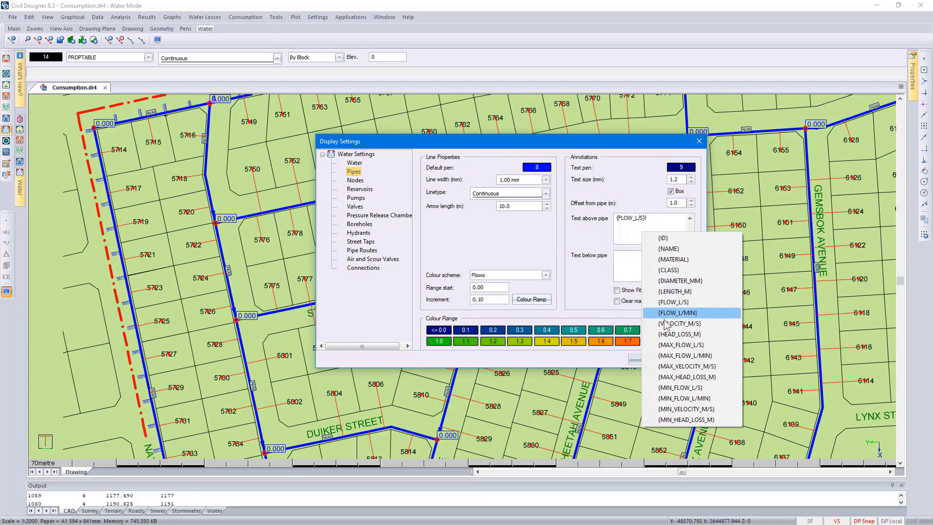
{"action": "left_click", "coordinate": [605, 241]}
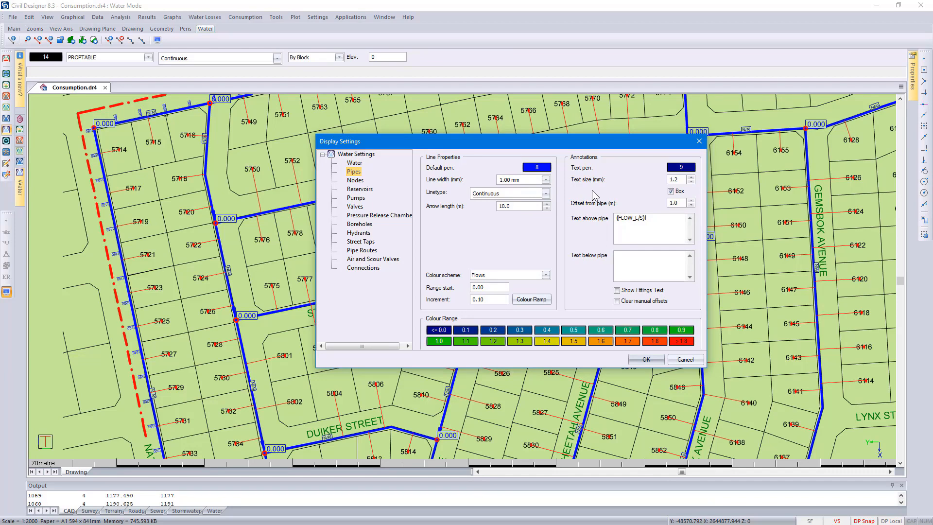
{"action": "left_click", "coordinate": [546, 275]}
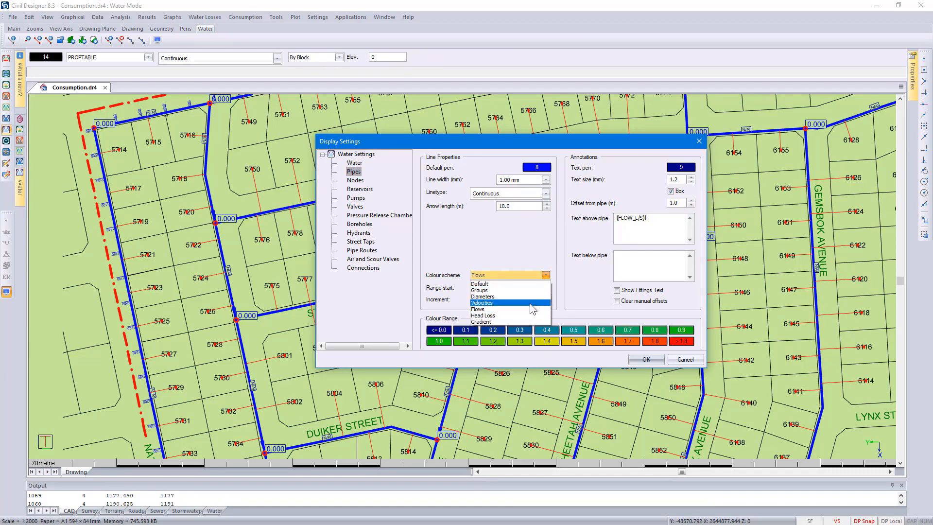
{"action": "left_click", "coordinate": [530, 305]}
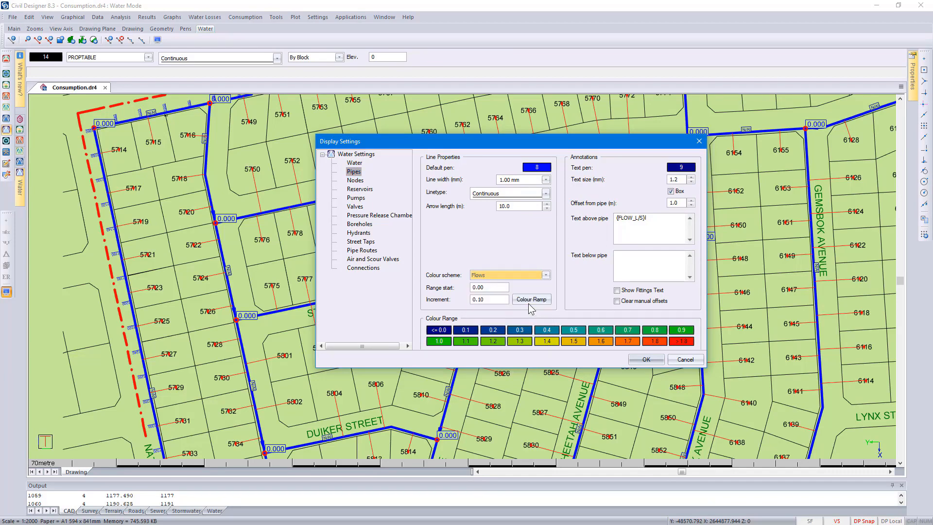
Review the nodes' display settings and available annotation fields, keep the {DISCHARGE.3} text, and accept the dialog
{"action": "left_click", "coordinate": [359, 182]}
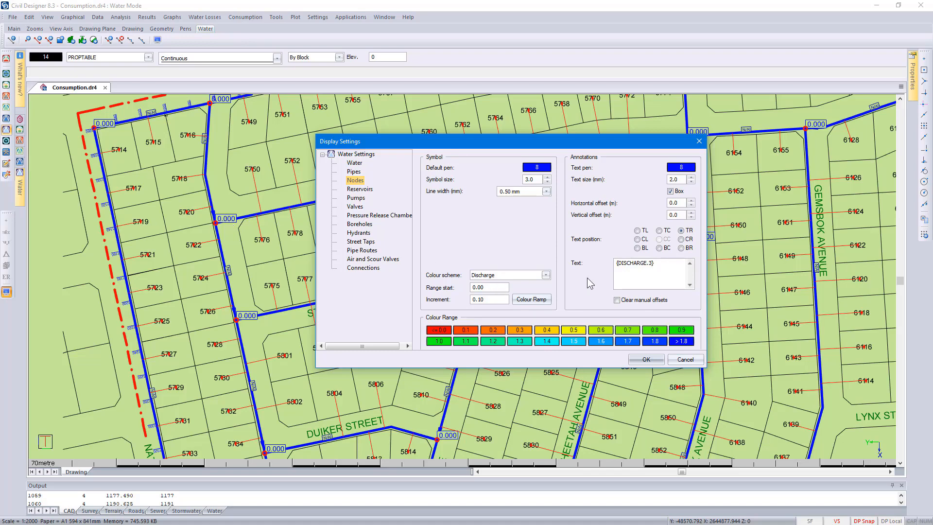
{"action": "left_click", "coordinate": [662, 274]}
{"action": "right_click", "coordinate": [661, 259]}
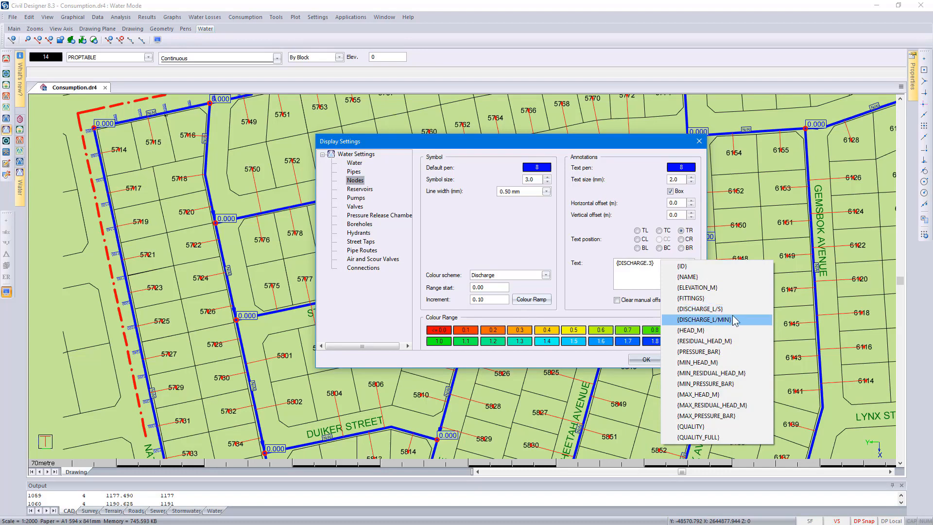
{"action": "left_click", "coordinate": [597, 276]}
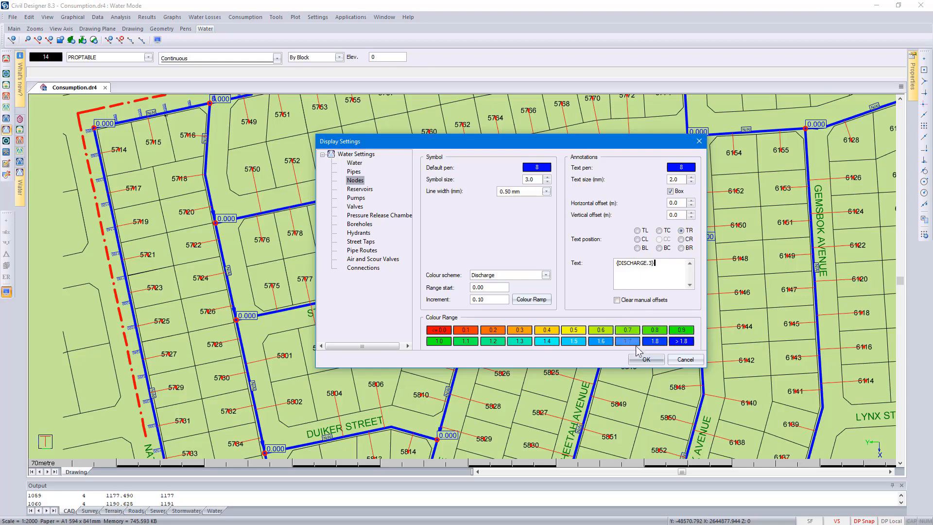
{"action": "left_click", "coordinate": [644, 360]}
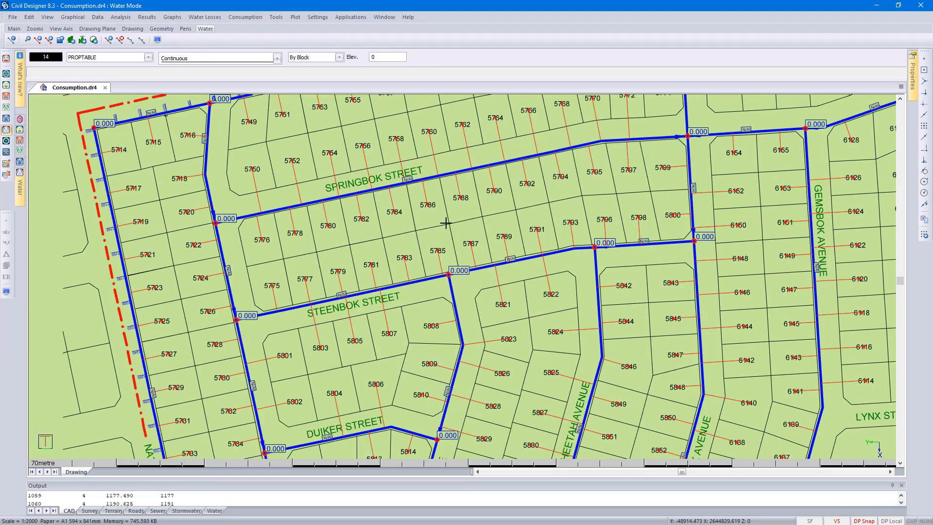
Update the network demands from the recorded consumption, with the time range running from 2015/01 to 2016/07
{"action": "left_click", "coordinate": [242, 16]}
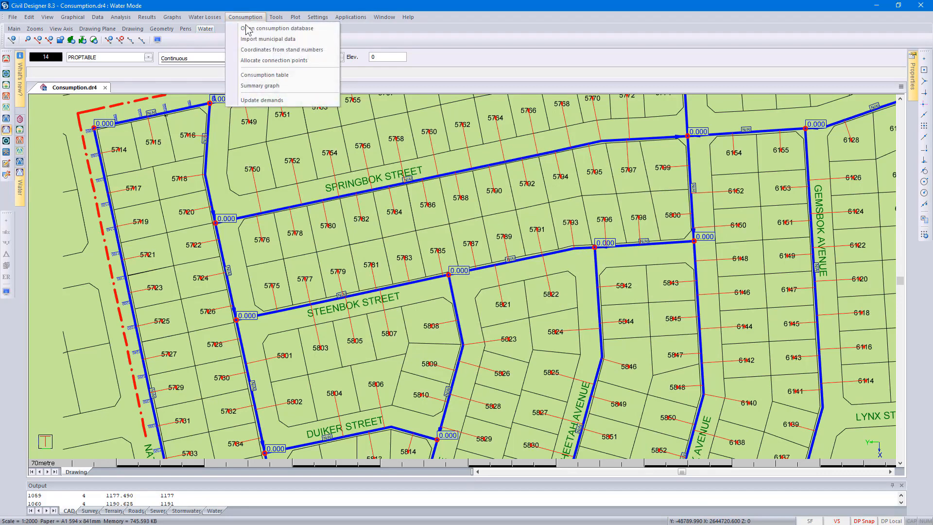
{"action": "left_click", "coordinate": [295, 101]}
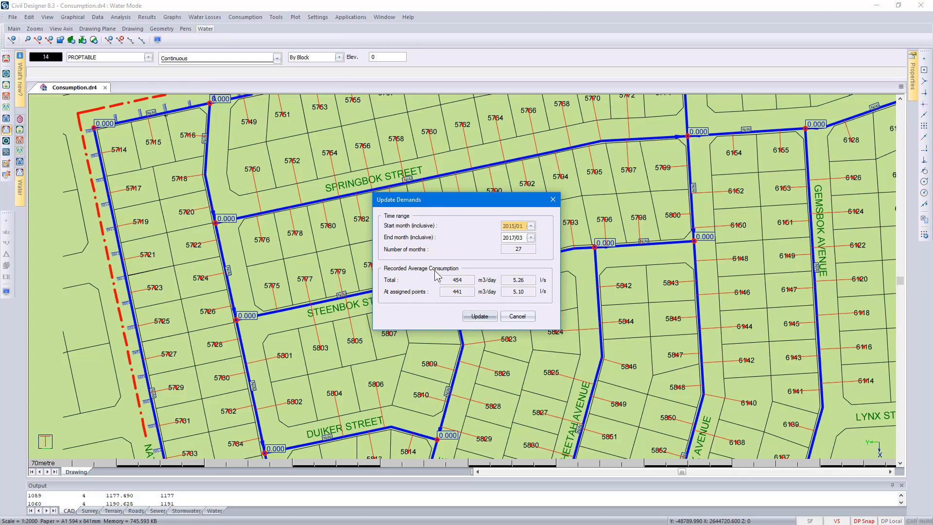
{"action": "left_click", "coordinate": [531, 238]}
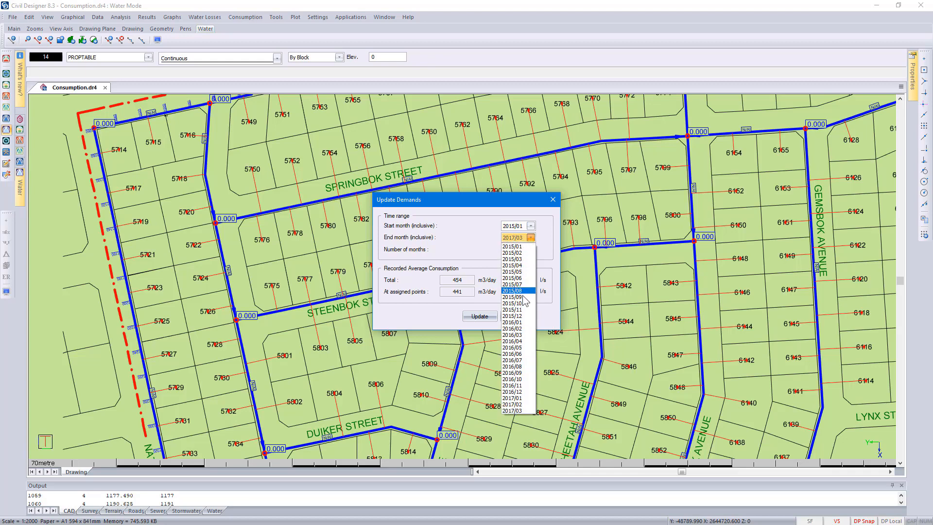
{"action": "left_click", "coordinate": [525, 353]}
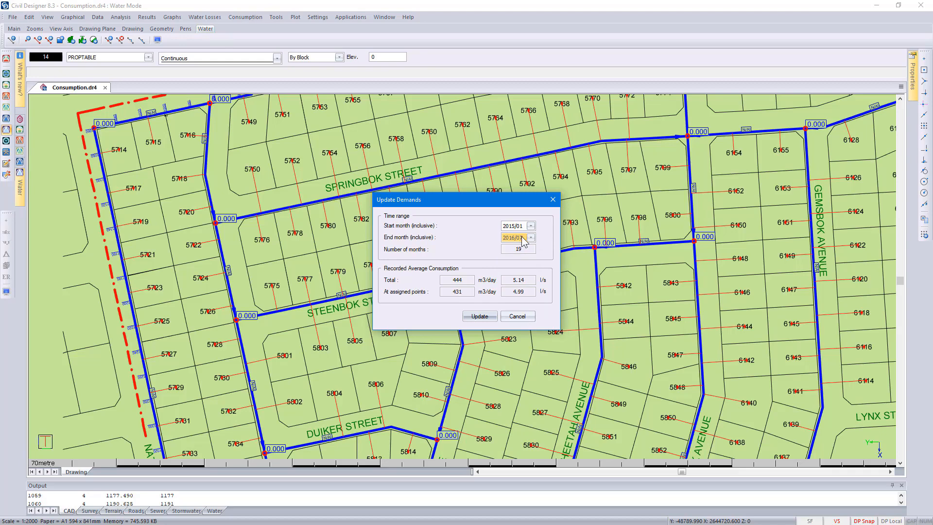
{"action": "scroll", "coordinate": [526, 243], "scroll_direction": "down", "scroll_amount": 1}
{"action": "scroll", "coordinate": [523, 243], "scroll_direction": "down", "scroll_amount": 1}
{"action": "left_click", "coordinate": [479, 317]}
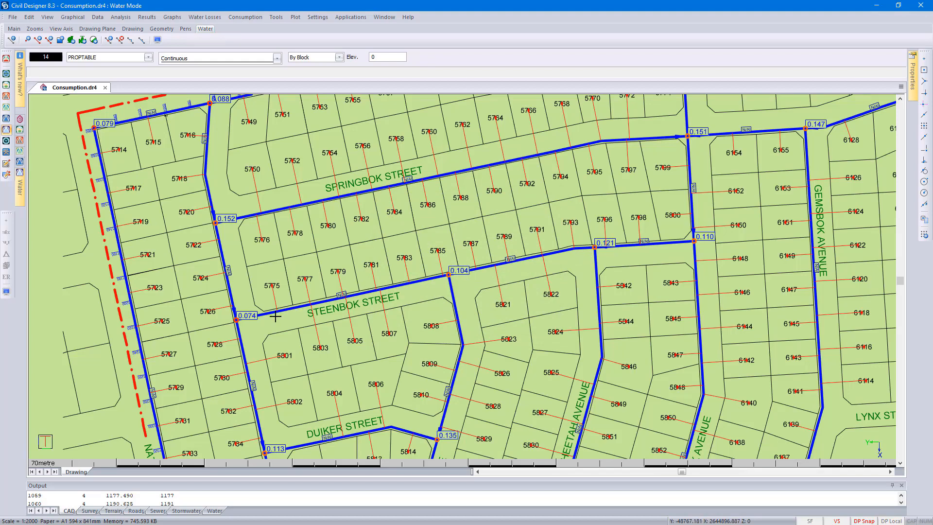
Run a single step analysis of the network with the average demand and close the analysis dialog
{"action": "left_click", "coordinate": [121, 17]}
{"action": "left_click", "coordinate": [141, 56]}
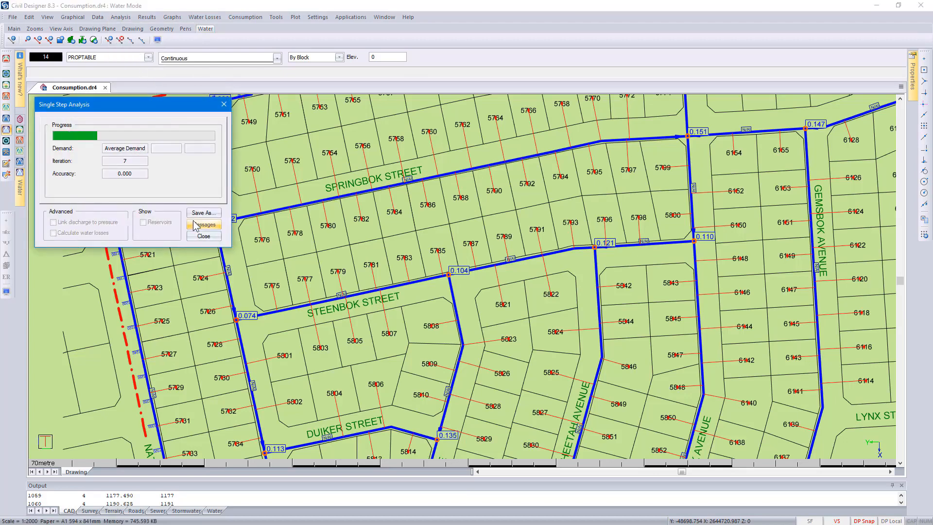
{"action": "left_click", "coordinate": [203, 236]}
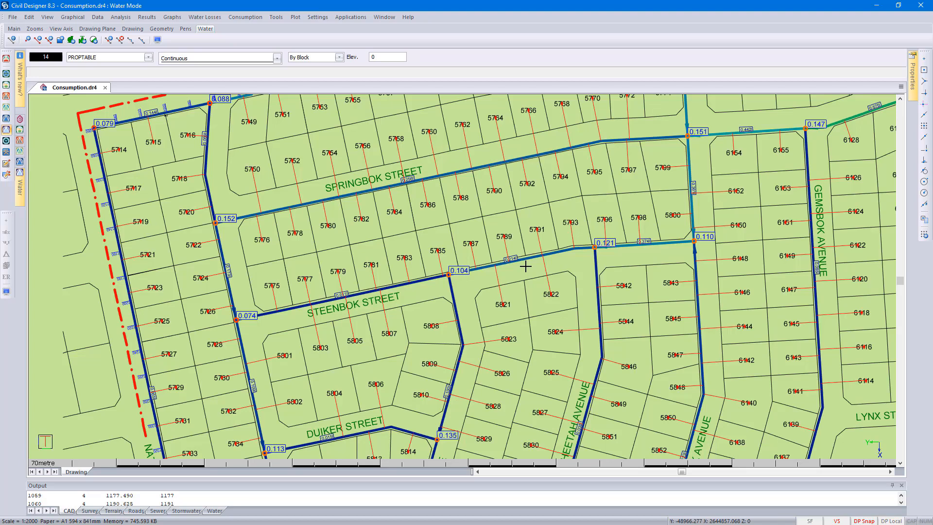
Create a new water network group named Rising Main
{"action": "left_click", "coordinate": [97, 17]}
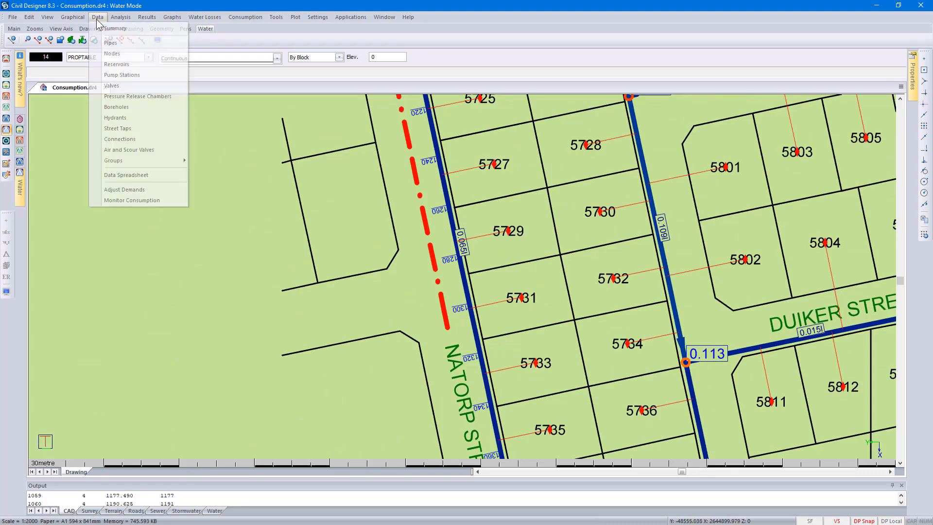
{"action": "mouse_move", "coordinate": [145, 162]}
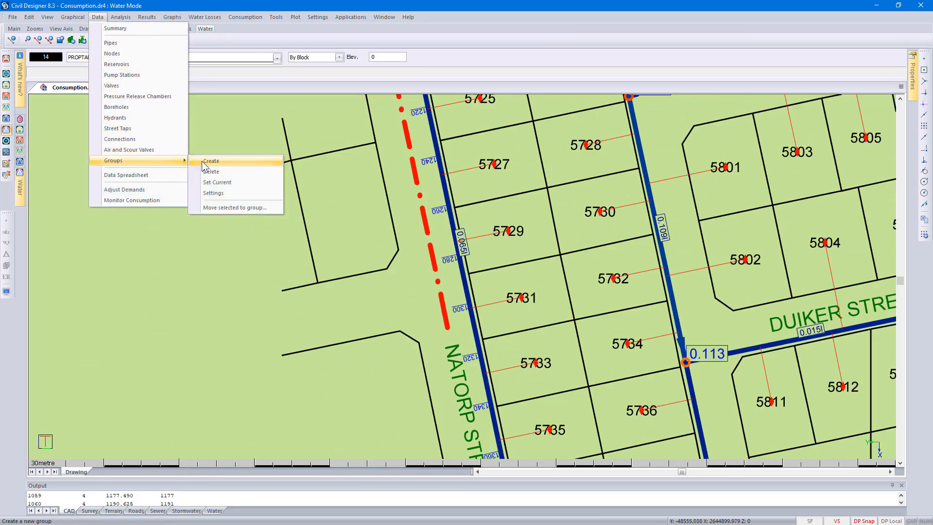
{"action": "left_click", "coordinate": [214, 161]}
{"action": "type", "text": "R"}
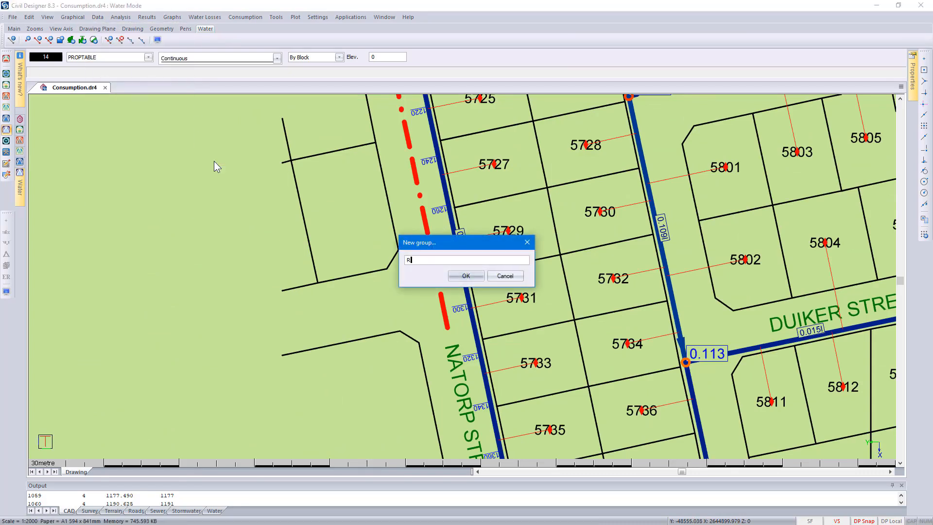
{"action": "type", "text": "ising Main"}
{"action": "left_click", "coordinate": [464, 275]}
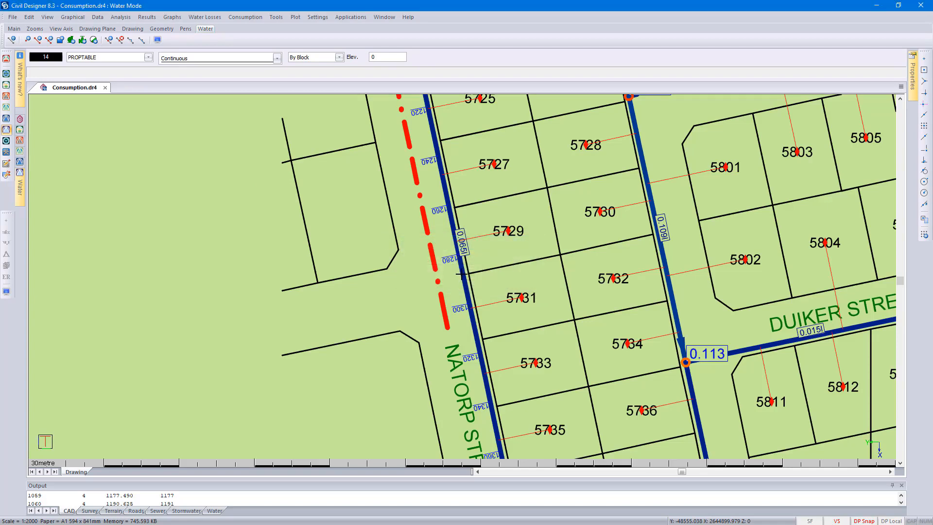
Assign the water pipe along Natorp Street beside stand 5729 to the Rising Main group and deselect it
{"action": "left_click", "coordinate": [460, 275]}
{"action": "mouse_move", "coordinate": [915, 83]}
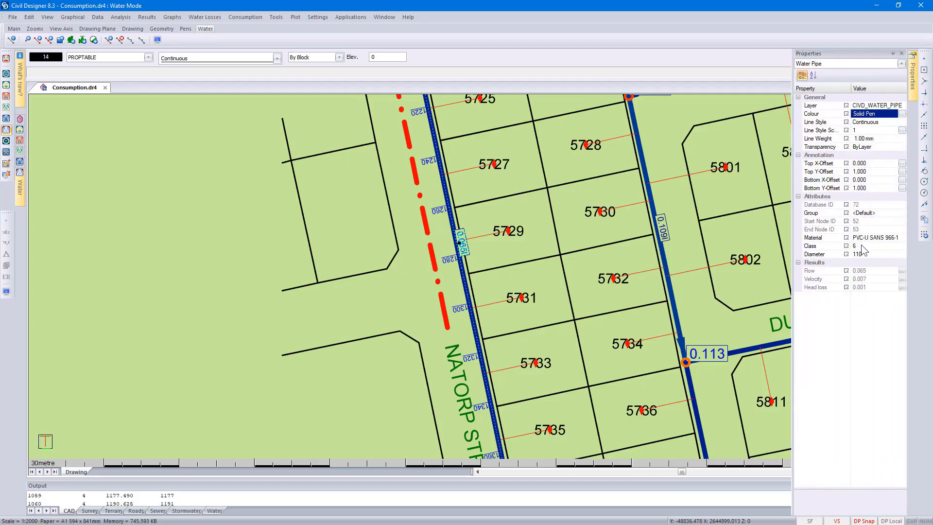
{"action": "left_click", "coordinate": [862, 212]}
{"action": "left_click", "coordinate": [902, 213]}
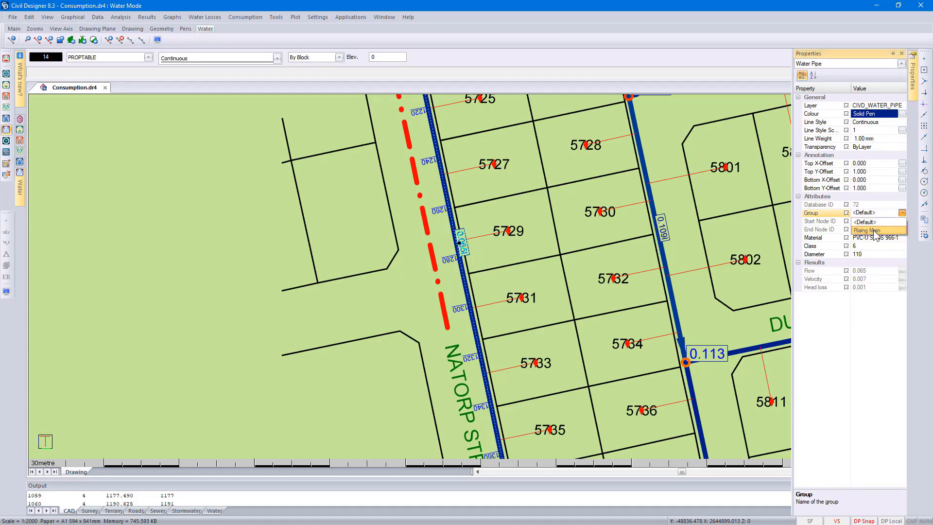
{"action": "left_click", "coordinate": [875, 229]}
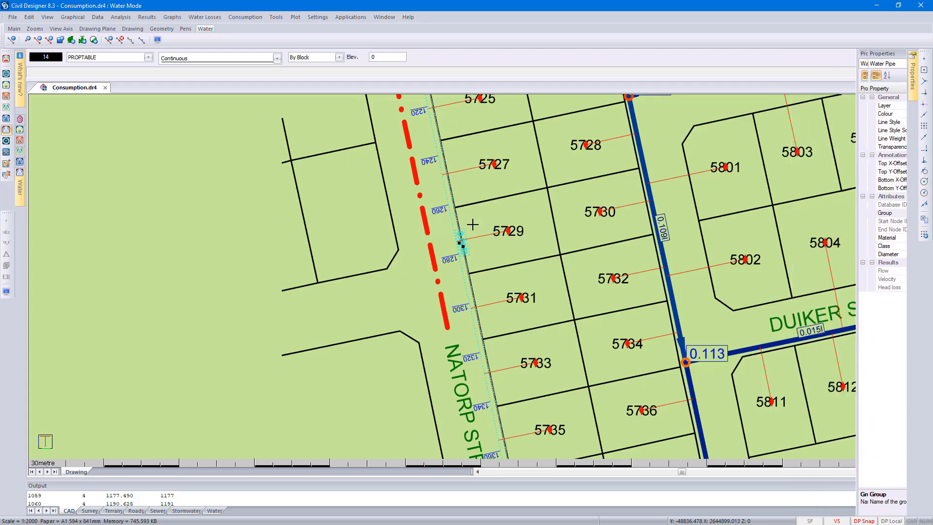
{"action": "key", "text": "Escape"}
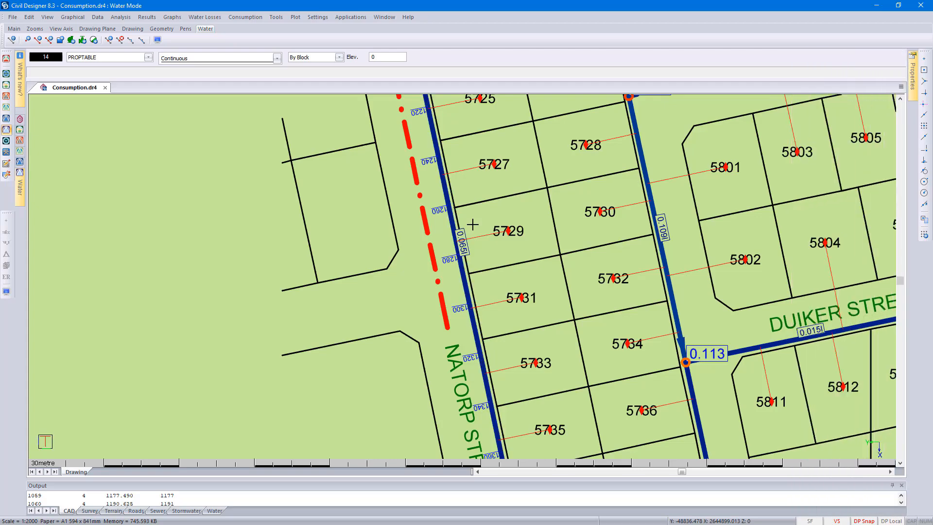
In the group settings, make the Rising Main group invisible and exclude it from calculation
{"action": "scroll", "coordinate": [472, 224], "scroll_direction": "down", "scroll_amount": 2}
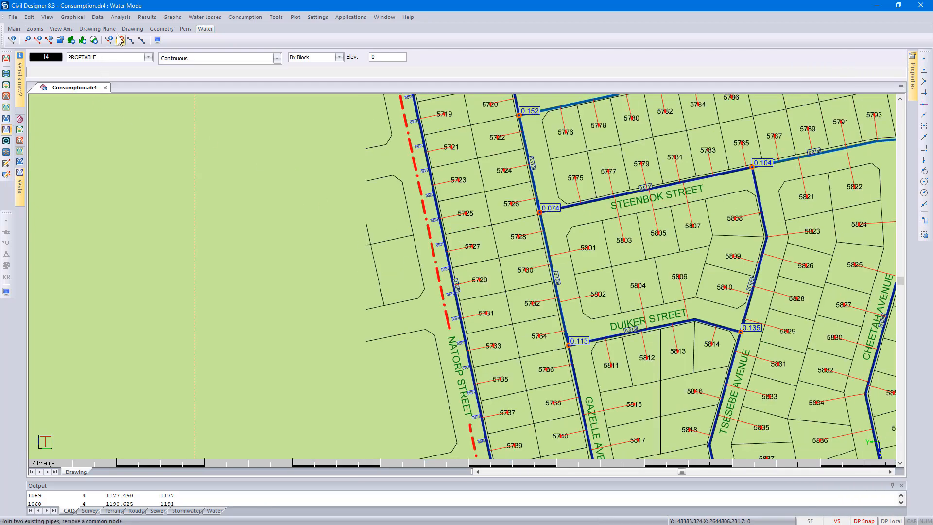
{"action": "left_click", "coordinate": [120, 17]}
{"action": "mouse_move", "coordinate": [105, 23]}
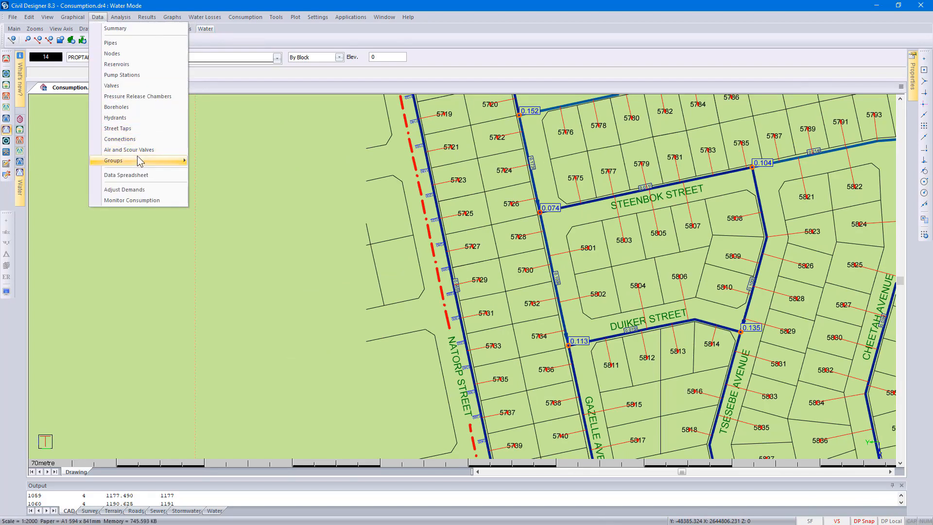
{"action": "mouse_move", "coordinate": [137, 161]}
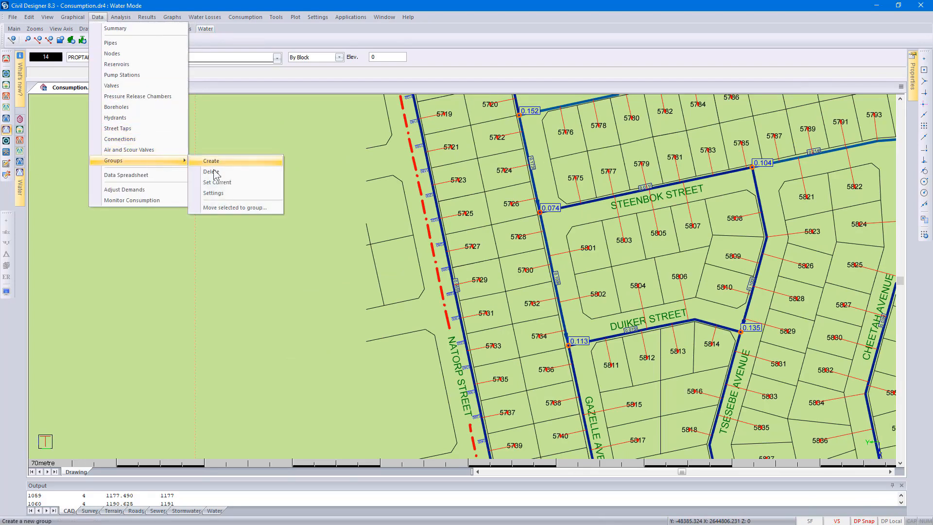
{"action": "left_click", "coordinate": [229, 194]}
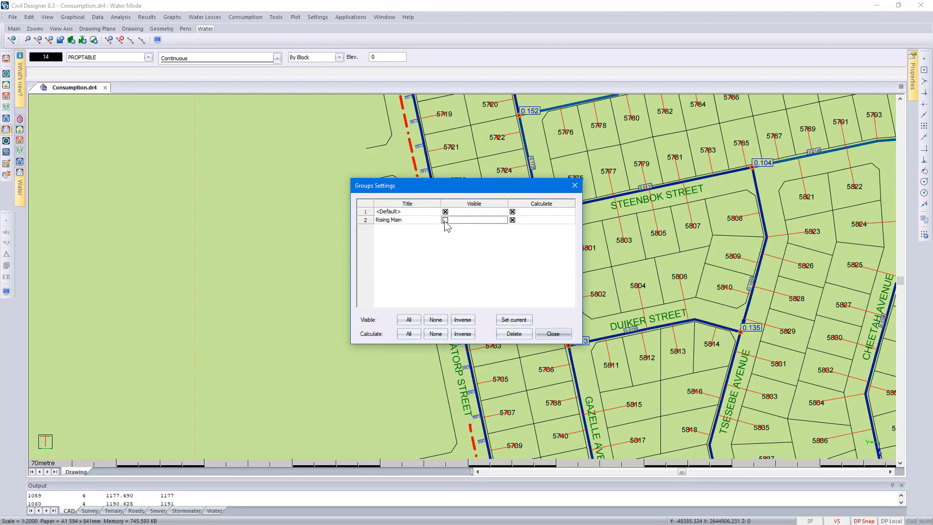
{"action": "left_click", "coordinate": [513, 220]}
{"action": "left_click", "coordinate": [549, 334]}
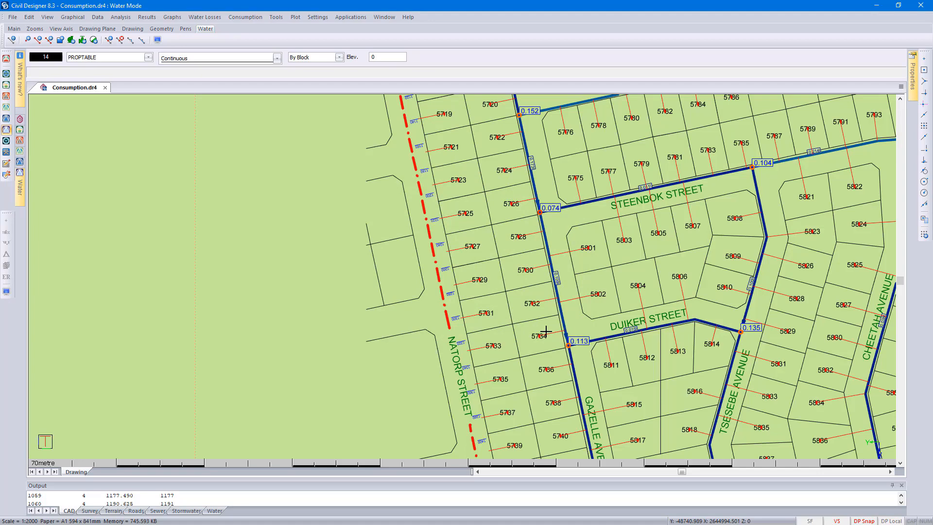
Examine the meter readings for stand 5717 in the consumption table and close the table
{"action": "key", "text": "Home"}
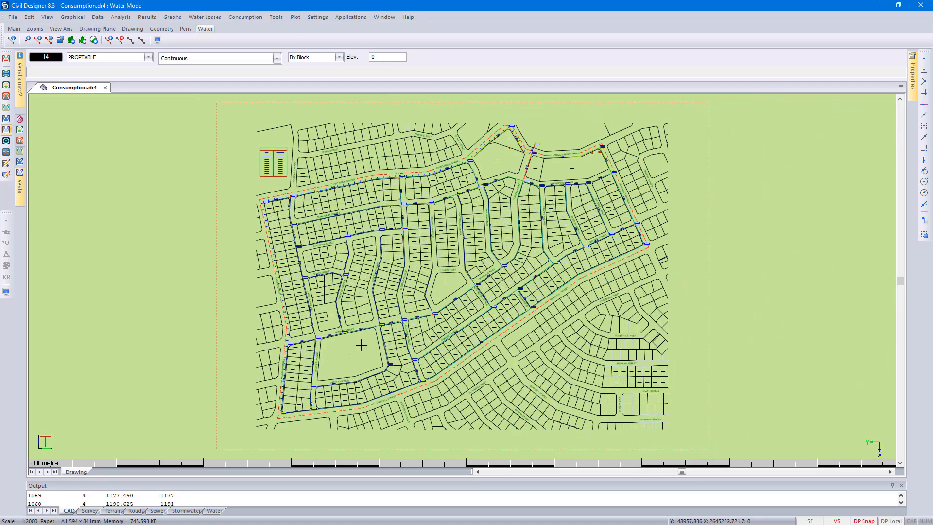
{"action": "scroll", "coordinate": [357, 349], "scroll_direction": "up", "scroll_amount": 4}
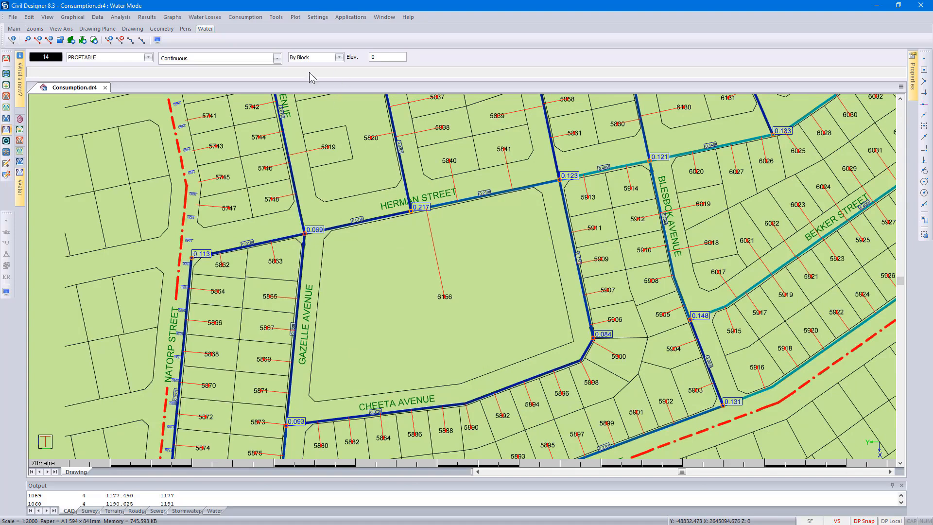
{"action": "left_click", "coordinate": [245, 17]}
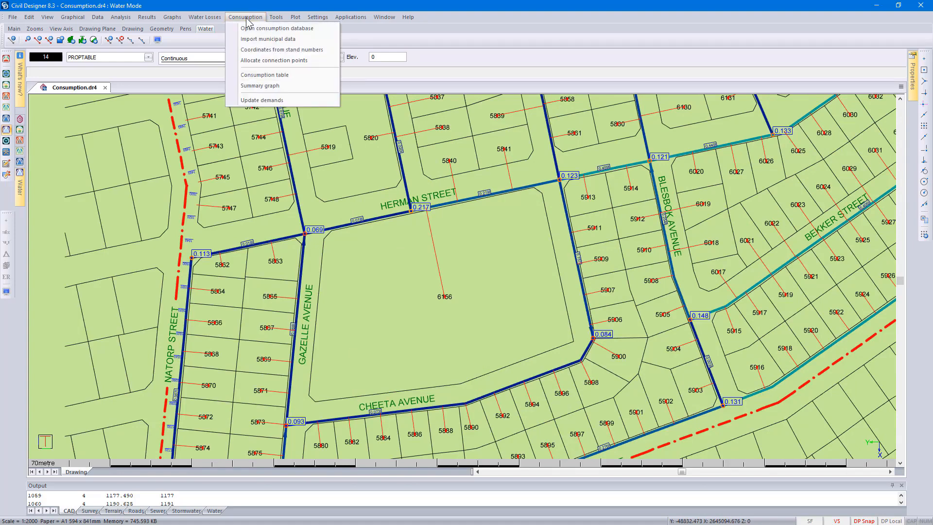
{"action": "left_click", "coordinate": [257, 75]}
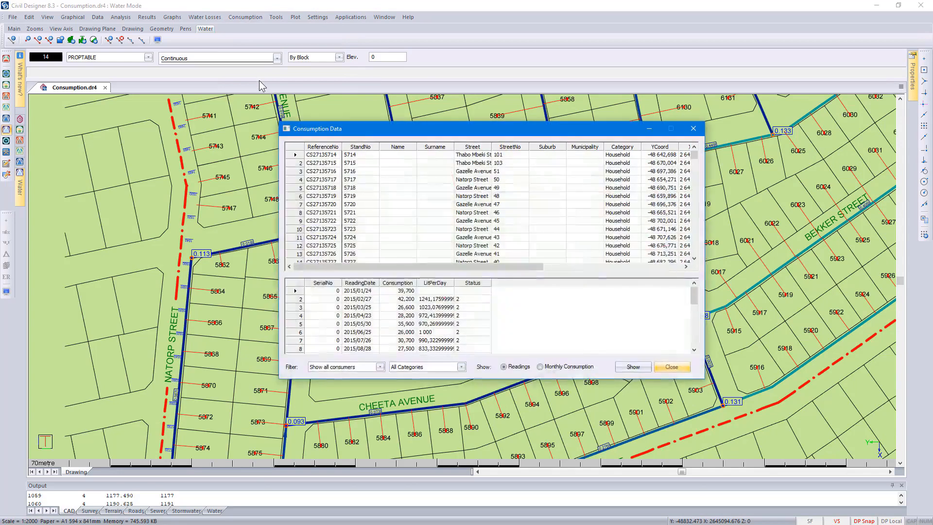
{"action": "left_click", "coordinate": [314, 179]}
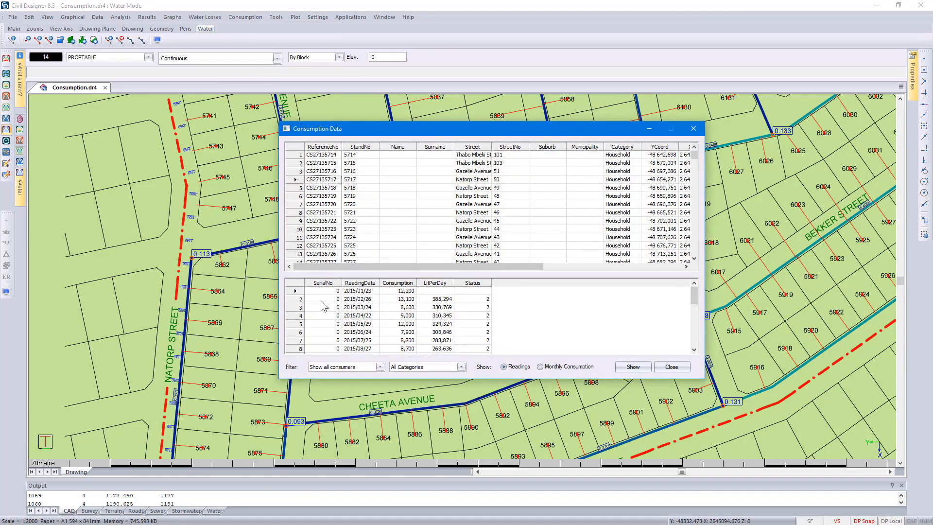
{"action": "scroll", "coordinate": [322, 302], "scroll_direction": "down", "scroll_amount": 5}
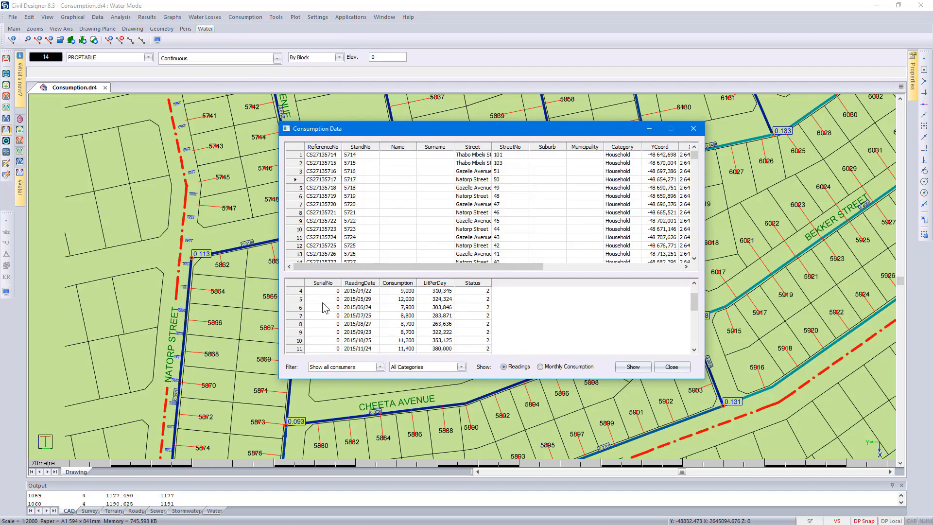
{"action": "scroll", "coordinate": [313, 345], "scroll_direction": "down", "scroll_amount": 1}
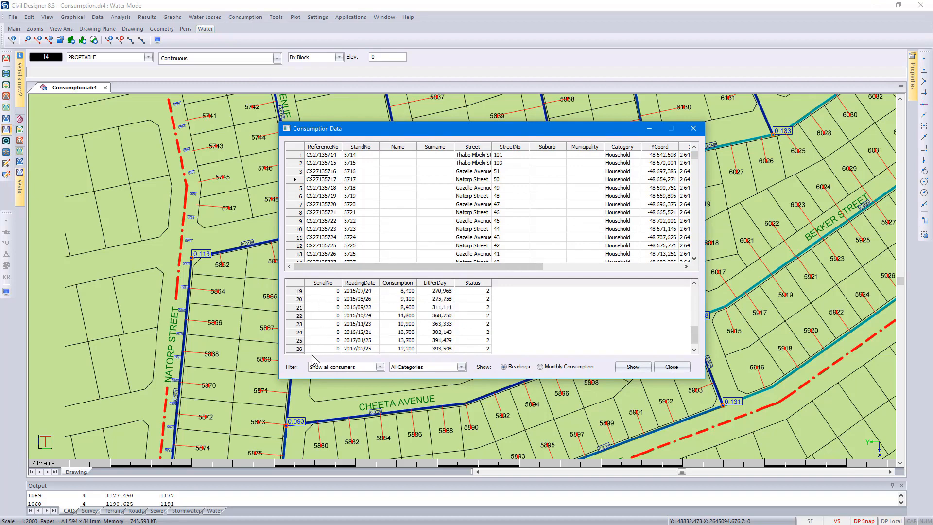
{"action": "scroll", "coordinate": [316, 333], "scroll_direction": "up", "scroll_amount": 7}
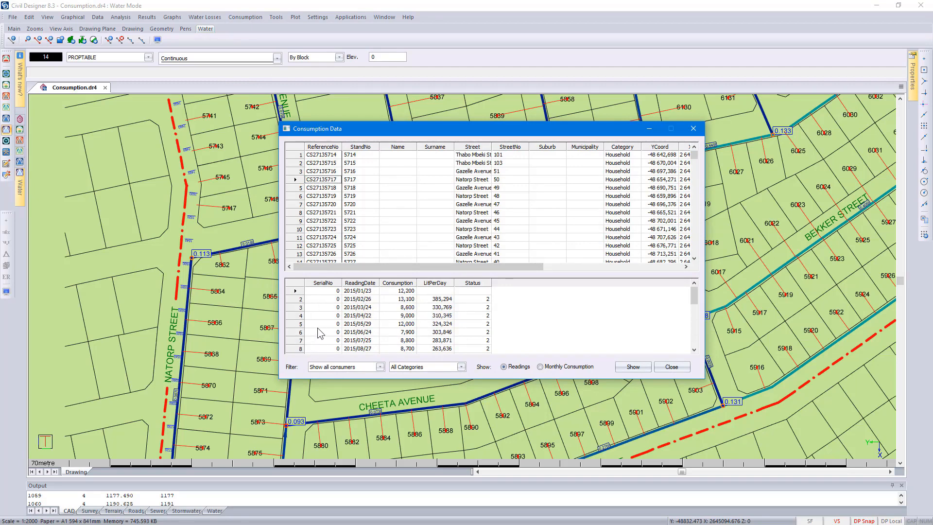
{"action": "left_click", "coordinate": [672, 367]}
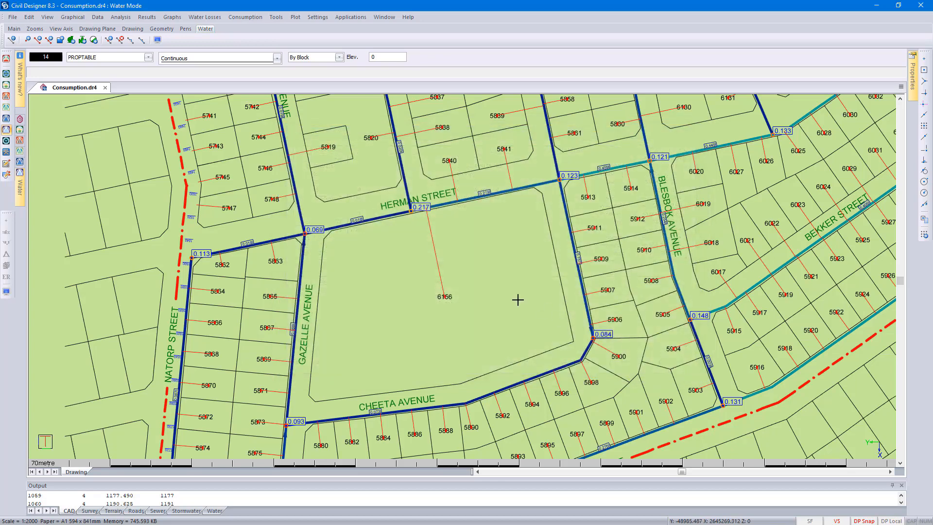
{"action": "left_click", "coordinate": [246, 17]}
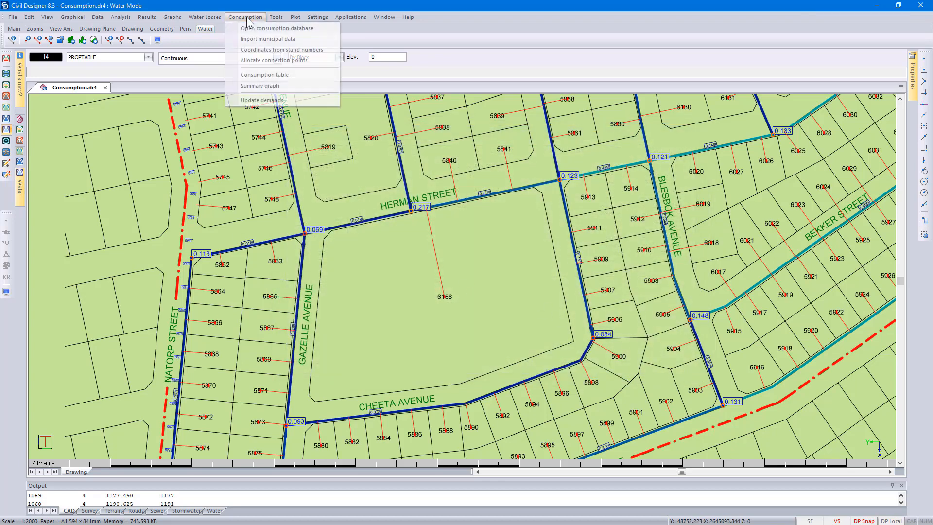
{"action": "left_click", "coordinate": [270, 29]}
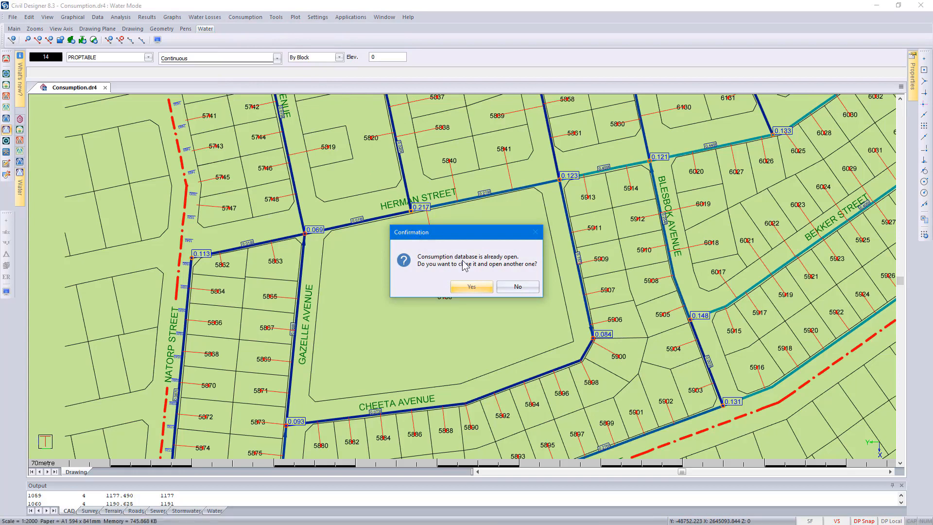
{"action": "left_click", "coordinate": [516, 288]}
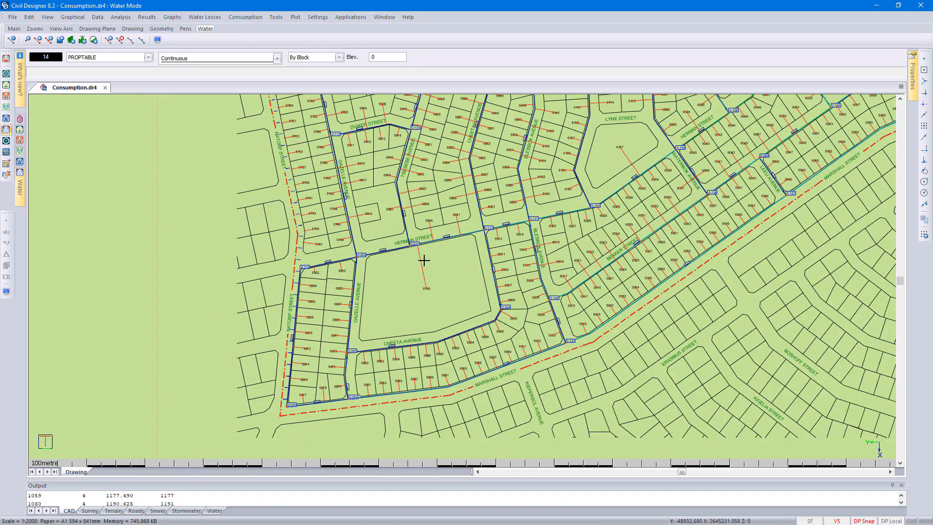
Review the water file linked in the project settings and close the dialog without changes
{"action": "left_click", "coordinate": [14, 19]}
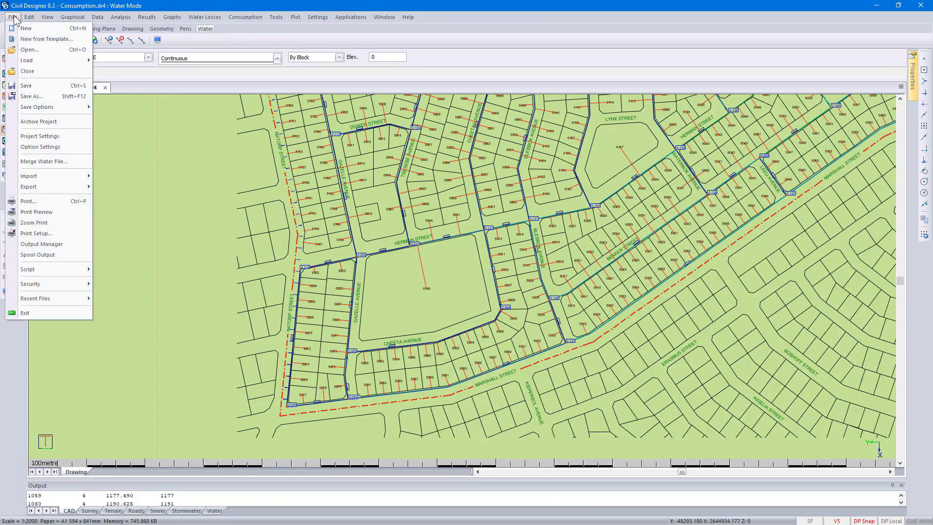
{"action": "left_click", "coordinate": [52, 136]}
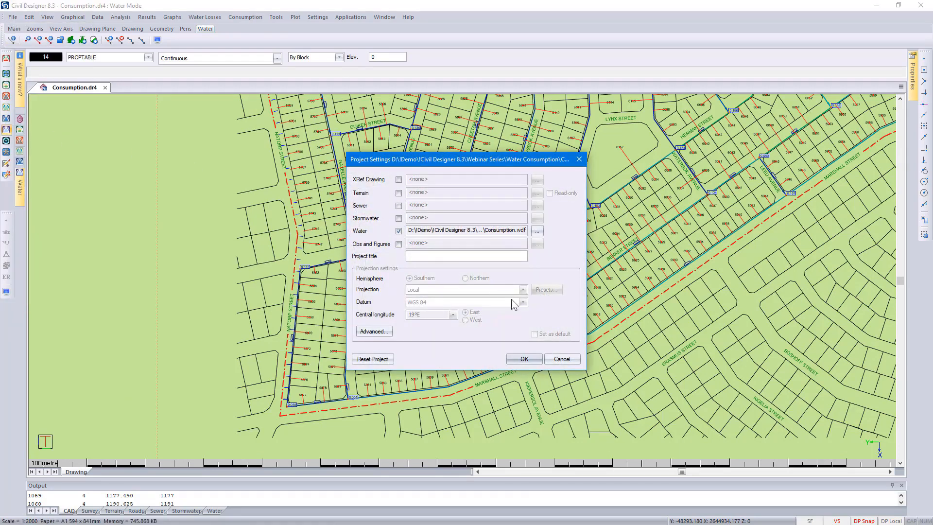
{"action": "left_click", "coordinate": [559, 359]}
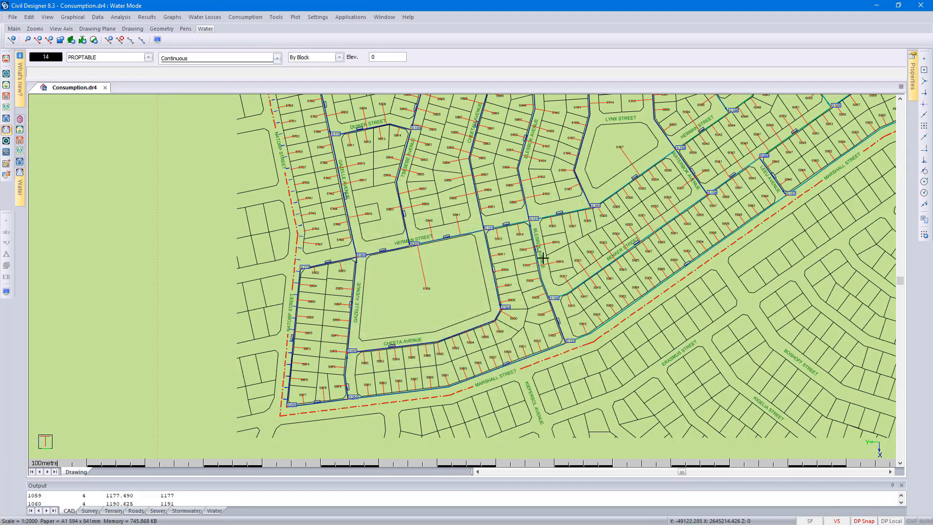